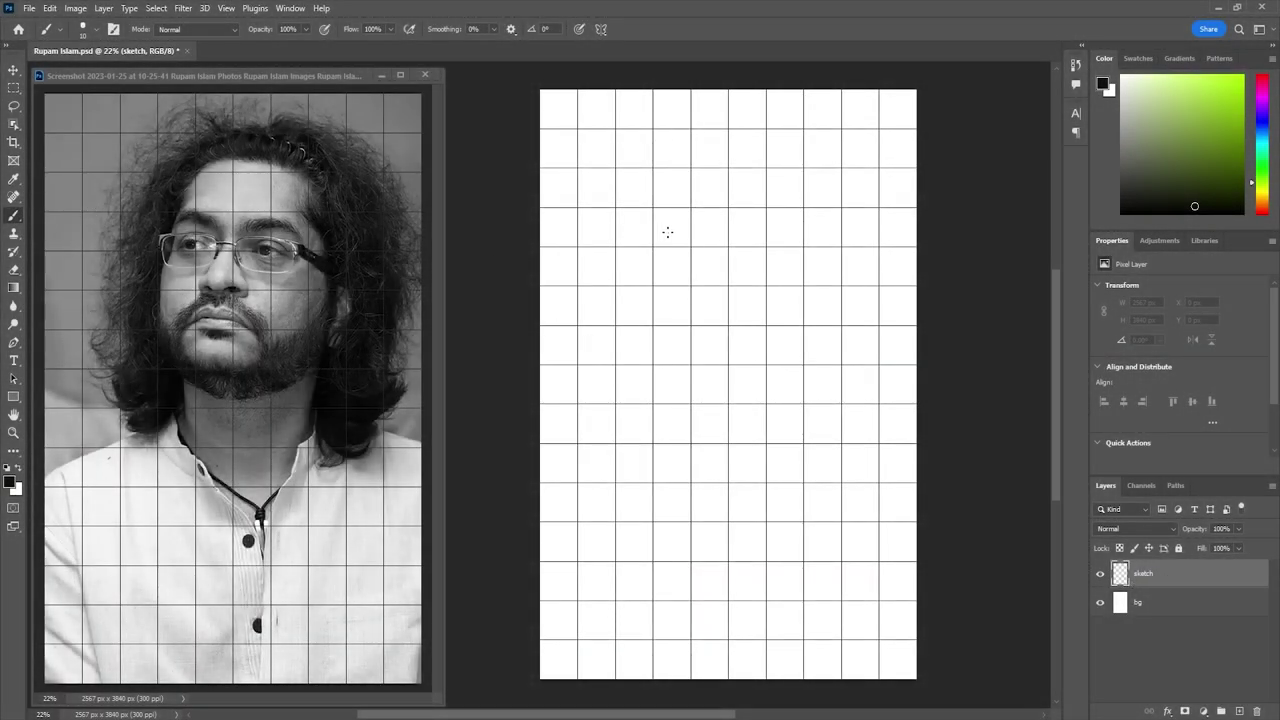
Sketch the first eye's lids and iris, erasing the first attempt and redrawing it
{"action": "left_click_drag", "start_coordinate": [667, 238], "coordinate": [680, 229]}
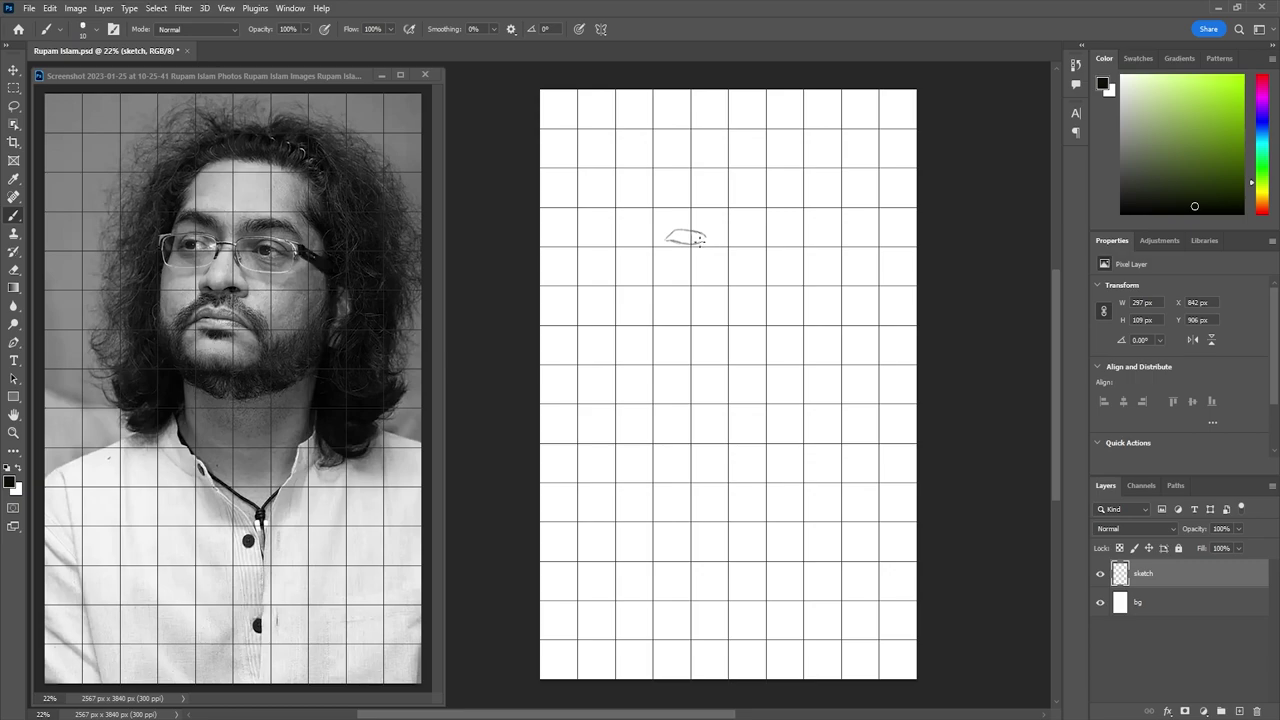
{"action": "mouse_move", "coordinate": [670, 239]}
{"action": "left_mouse_down"}
{"action": "mouse_move", "coordinate": [705, 240]}
{"action": "mouse_move", "coordinate": [680, 238]}
{"action": "mouse_move", "coordinate": [677, 219]}
{"action": "left_mouse_up"}
{"action": "mouse_move", "coordinate": [670, 232]}
{"action": "left_mouse_down"}
{"action": "mouse_move", "coordinate": [714, 226]}
{"action": "mouse_move", "coordinate": [714, 239]}
{"action": "left_mouse_up"}
{"action": "key", "text": "e"}
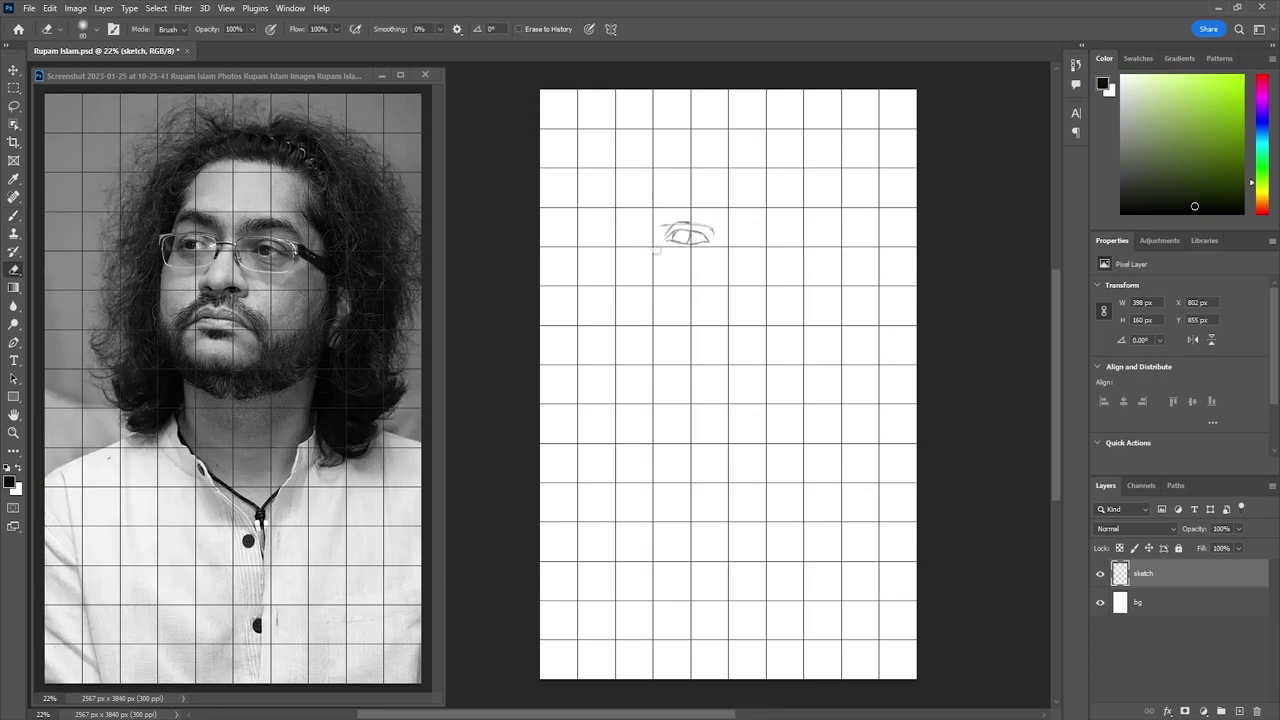
{"action": "left_click_drag", "start_coordinate": [657, 250], "coordinate": [705, 232]}
{"action": "key", "text": "b"}
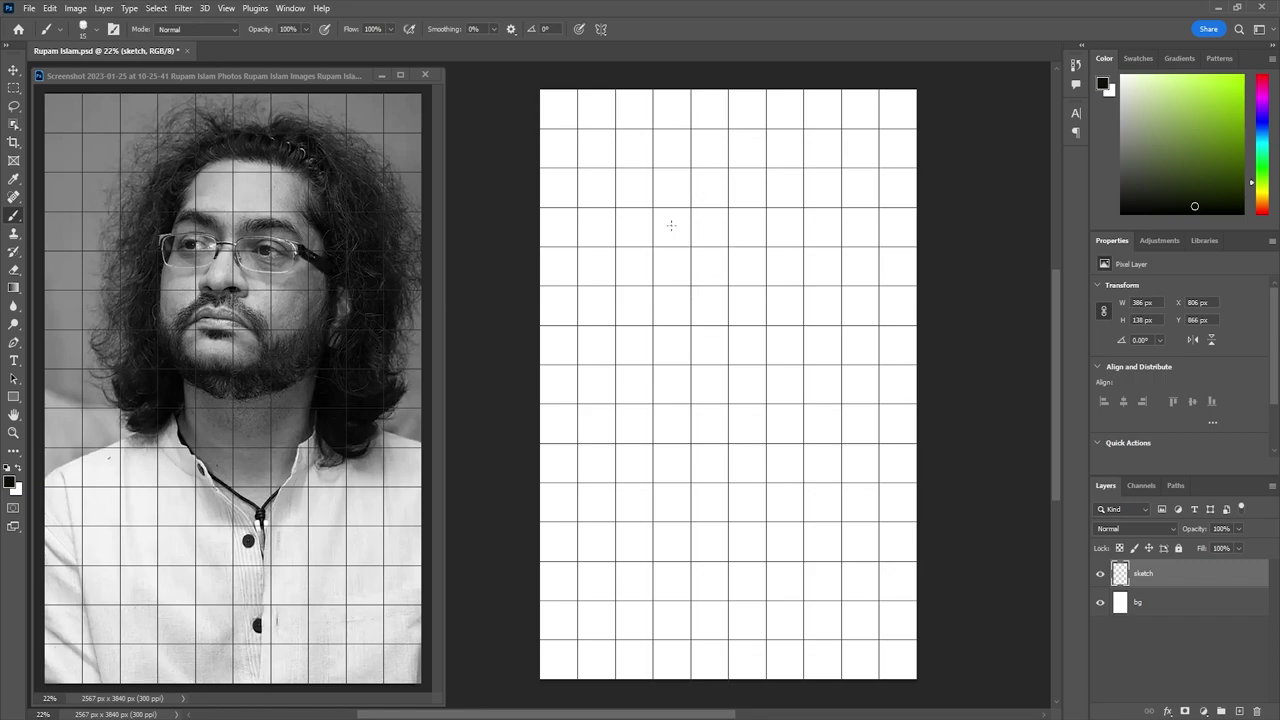
{"action": "left_click_drag", "start_coordinate": [671, 209], "coordinate": [676, 228]}
{"action": "mouse_move", "coordinate": [660, 228]}
{"action": "left_mouse_down"}
{"action": "mouse_move", "coordinate": [693, 228]}
{"action": "mouse_move", "coordinate": [656, 243]}
{"action": "mouse_move", "coordinate": [672, 230]}
{"action": "mouse_move", "coordinate": [714, 240]}
{"action": "mouse_move", "coordinate": [708, 257]}
{"action": "mouse_move", "coordinate": [657, 256]}
{"action": "mouse_move", "coordinate": [662, 266]}
{"action": "mouse_move", "coordinate": [709, 263]}
{"action": "left_mouse_up"}
Erase stray strokes above and inside the lens outline, then zoom to 33.3%
{"action": "key", "text": "e"}
{"action": "left_click_drag", "start_coordinate": [668, 207], "coordinate": [666, 218]}
{"action": "left_click", "coordinate": [15, 222]}
{"action": "key", "text": "e"}
{"action": "left_click_drag", "start_coordinate": [686, 234], "coordinate": [679, 242]}
{"action": "key", "text": "b"}
{"action": "key", "text": "e"}
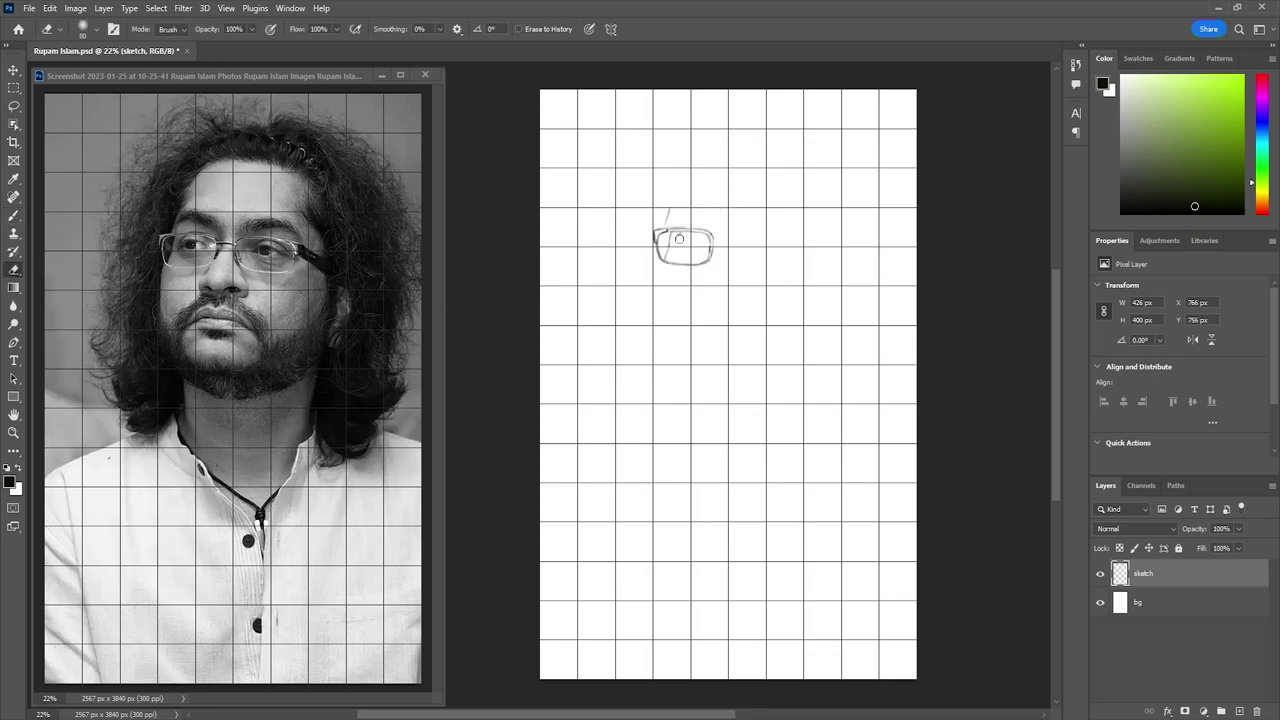
{"action": "key", "text": "b"}
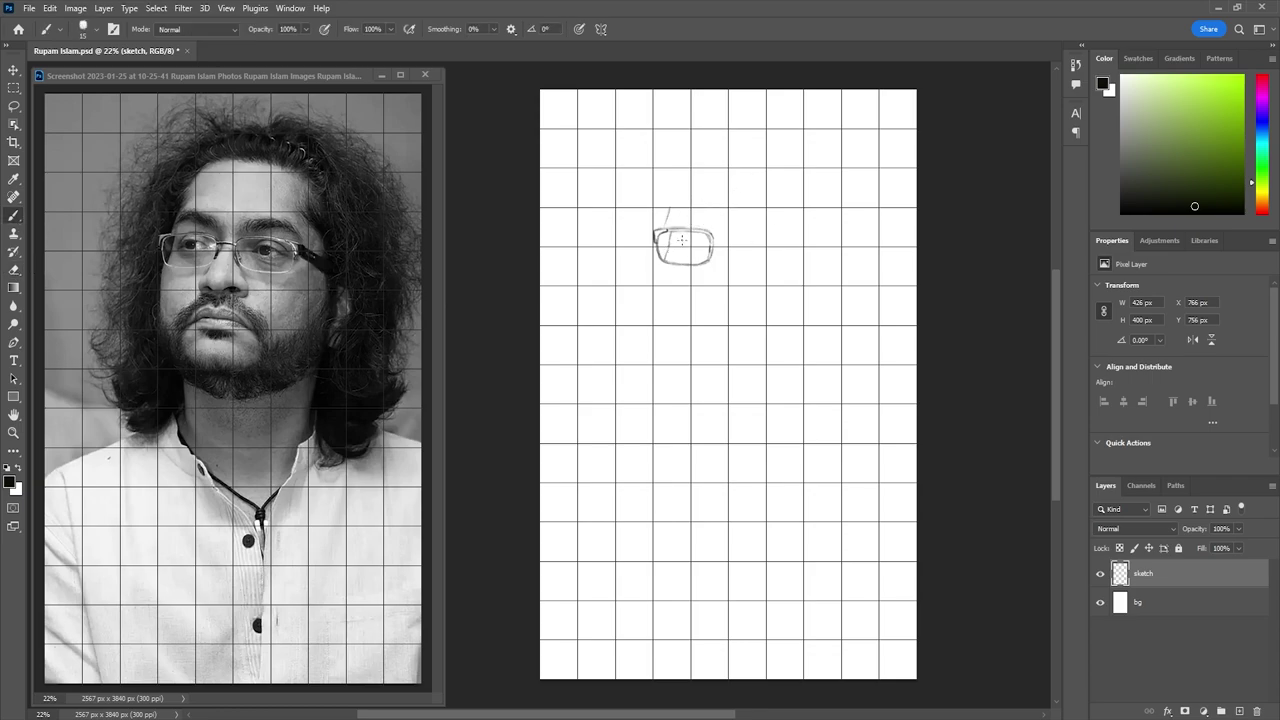
{"action": "key", "text": "ctrl+plus"}
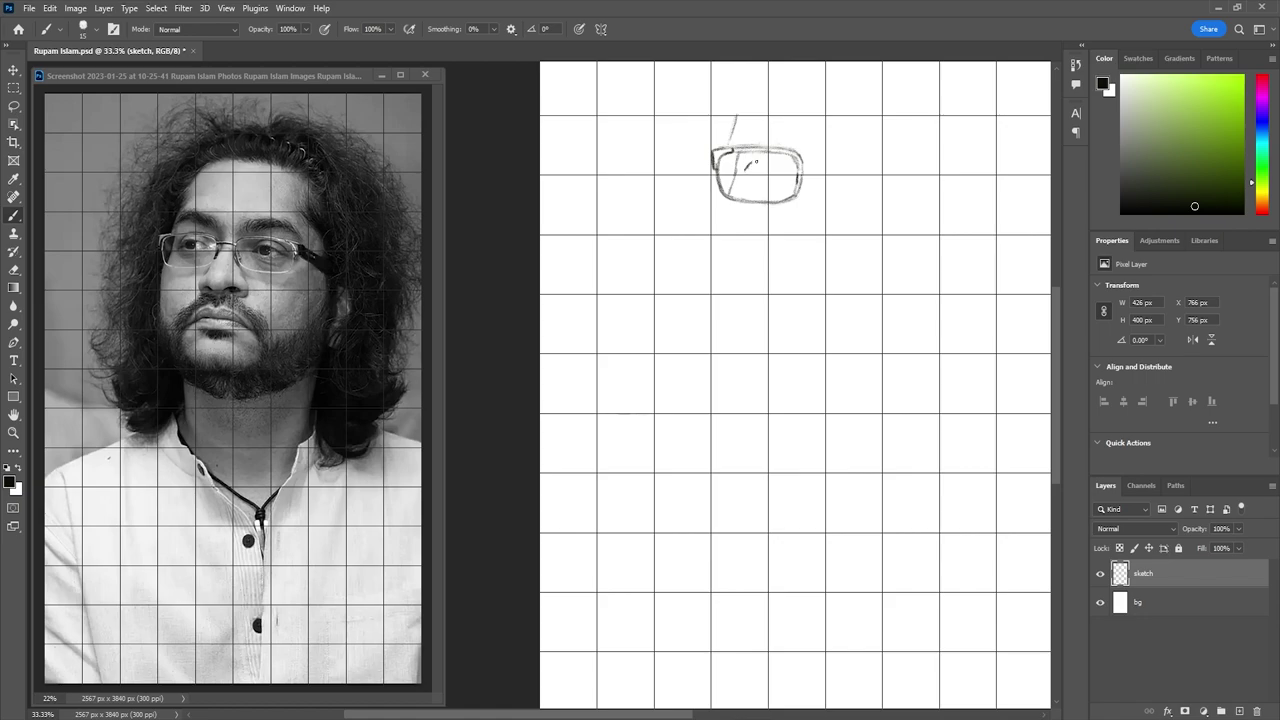
Add eye lines inside the first lens, darken the frame top and lighten the pupil
{"action": "left_click_drag", "start_coordinate": [750, 164], "coordinate": [782, 165]}
{"action": "mouse_move", "coordinate": [753, 172]}
{"action": "left_mouse_down"}
{"action": "mouse_move", "coordinate": [781, 172]}
{"action": "mouse_move", "coordinate": [752, 171]}
{"action": "left_mouse_up"}
{"action": "left_click_drag", "start_coordinate": [760, 145], "coordinate": [777, 146]}
{"action": "key", "text": "e"}
{"action": "left_click_drag", "start_coordinate": [768, 165], "coordinate": [780, 165]}
{"action": "key", "text": "b"}
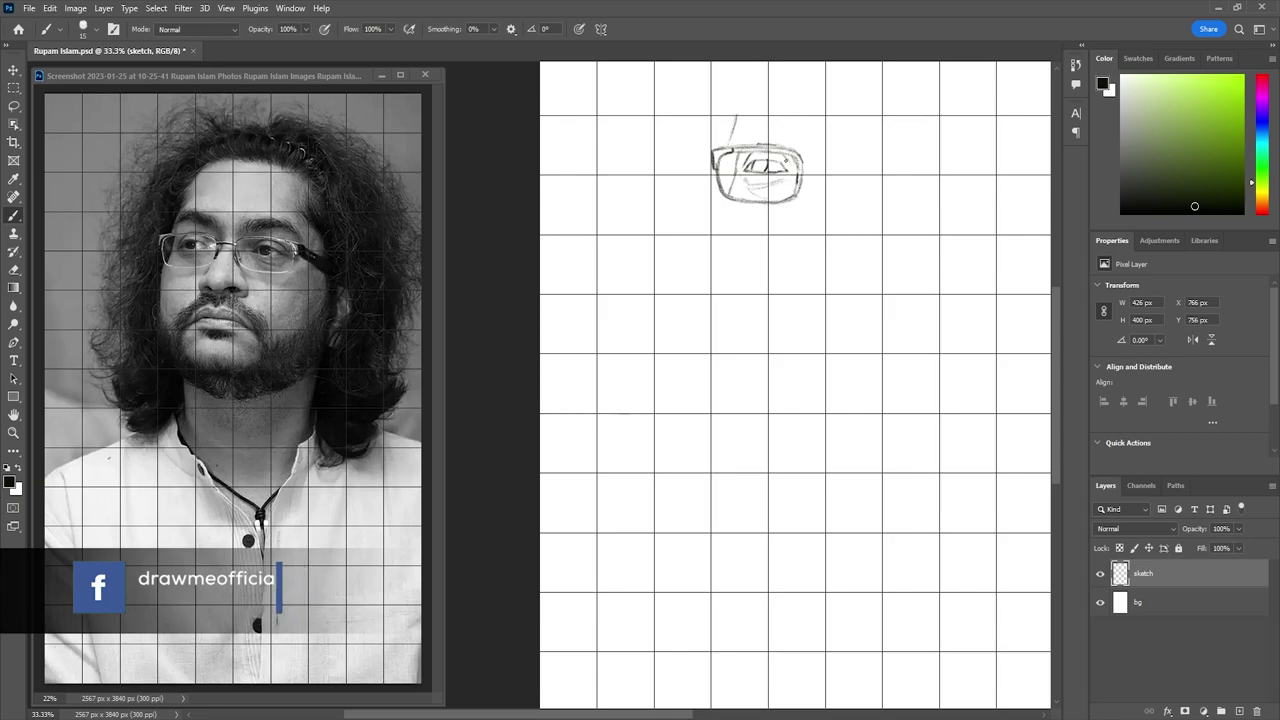
Draw the bridge line right of the lens, redoing it once, and start the nose curve
{"action": "left_click_drag", "start_coordinate": [803, 166], "coordinate": [818, 163]}
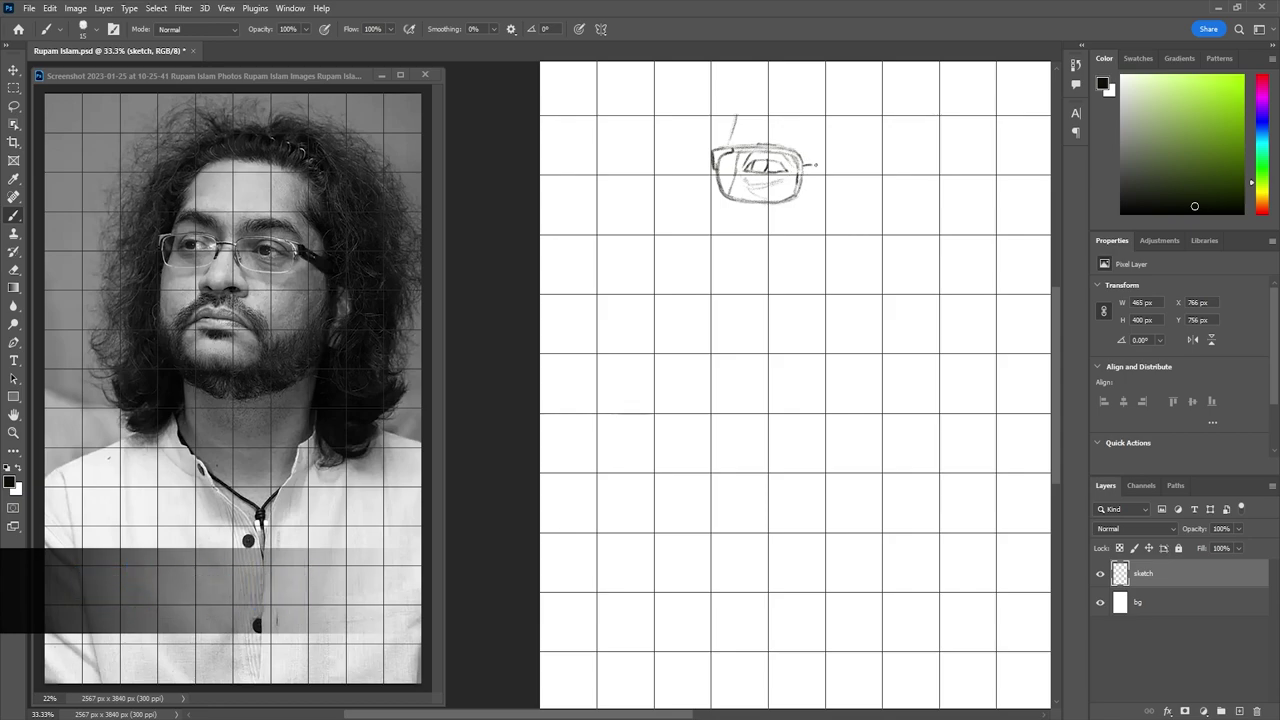
{"action": "key", "text": "ctrl+z"}
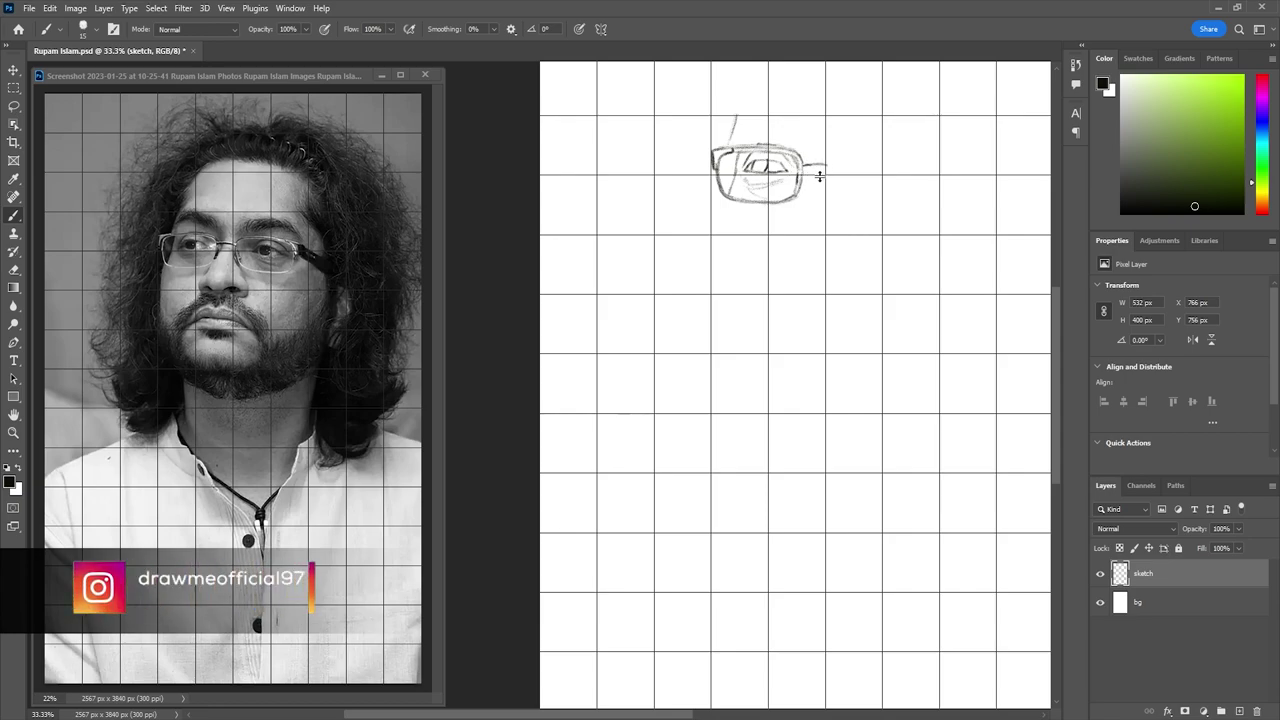
{"action": "key", "text": "ctrl+z"}
{"action": "left_click_drag", "start_coordinate": [824, 166], "coordinate": [806, 168]}
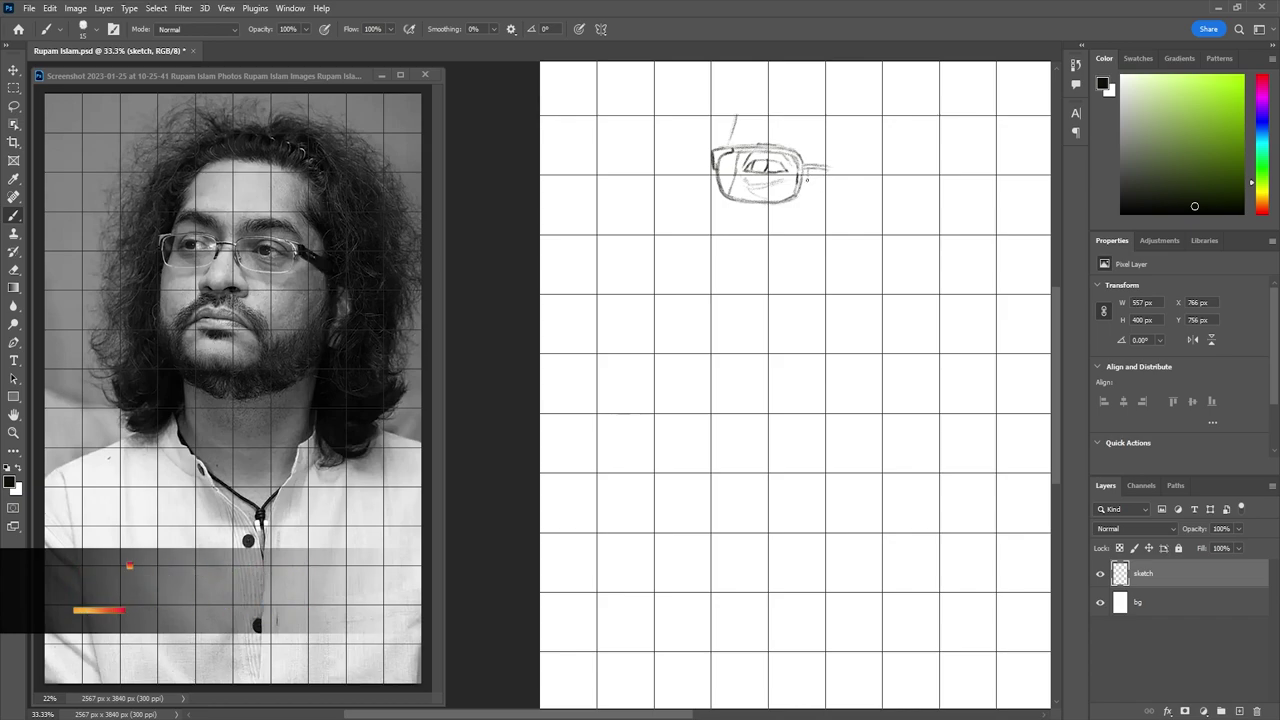
{"action": "left_click_drag", "start_coordinate": [802, 187], "coordinate": [774, 231]}
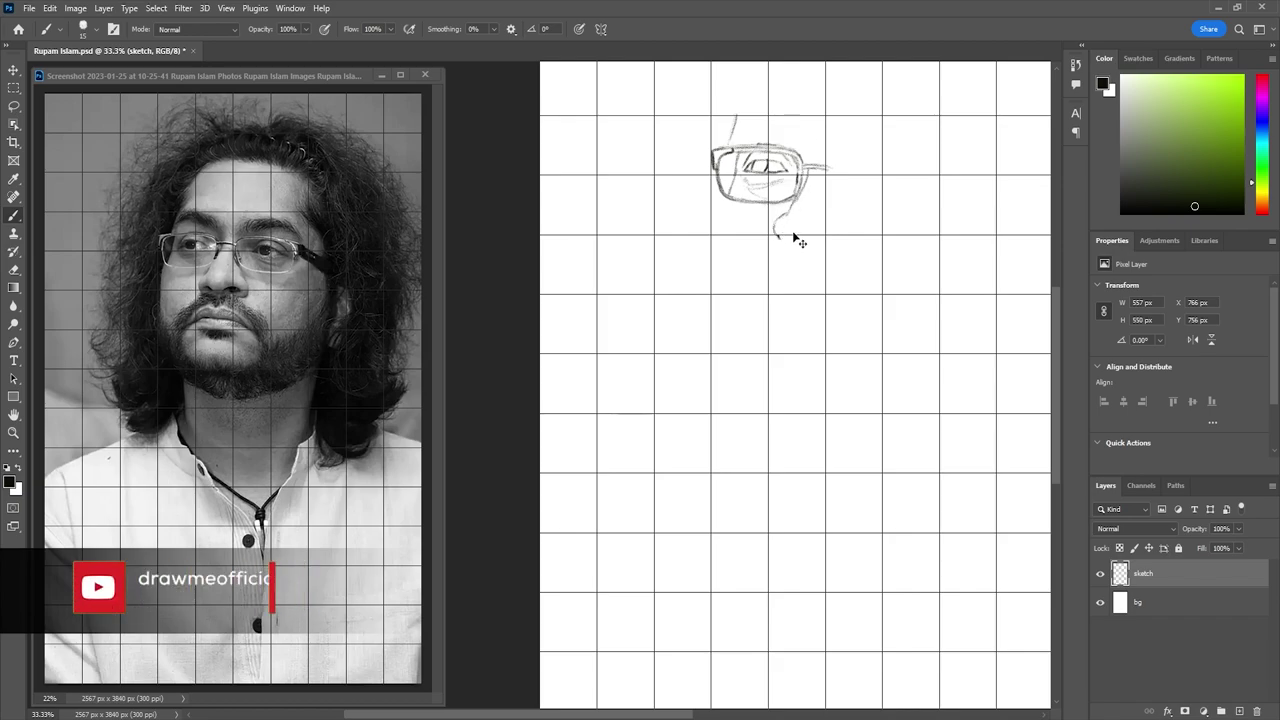
Draw the nose tip and both nostrils, undoing misplaced strokes, and start the second lens's top
{"action": "left_click_drag", "start_coordinate": [786, 229], "coordinate": [791, 234]}
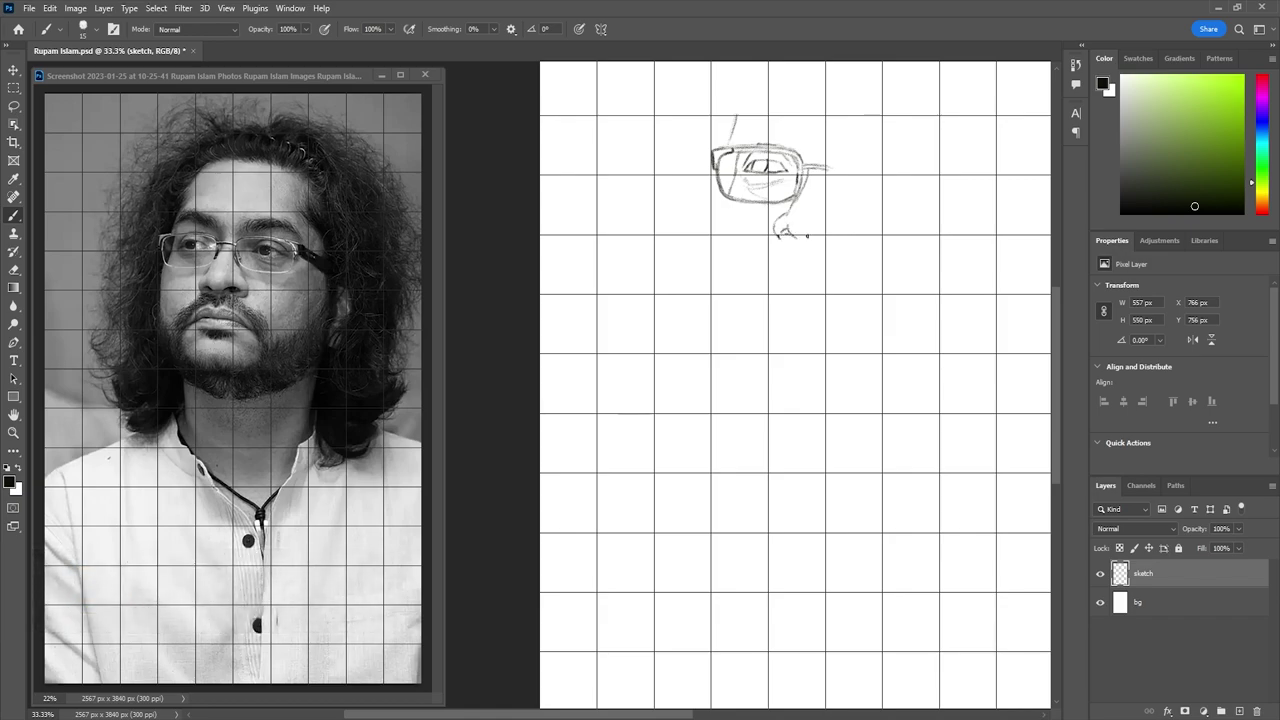
{"action": "mouse_move", "coordinate": [811, 232]}
{"action": "left_mouse_down"}
{"action": "mouse_move", "coordinate": [834, 231]}
{"action": "mouse_move", "coordinate": [832, 245]}
{"action": "mouse_move", "coordinate": [855, 257]}
{"action": "left_mouse_up"}
{"action": "key", "text": "ctrl+z"}
{"action": "left_click_drag", "start_coordinate": [822, 234], "coordinate": [829, 241]}
{"action": "mouse_move", "coordinate": [842, 211]}
{"action": "left_mouse_down"}
{"action": "mouse_move", "coordinate": [849, 238]}
{"action": "mouse_move", "coordinate": [837, 204]}
{"action": "mouse_move", "coordinate": [842, 220]}
{"action": "left_mouse_up"}
{"action": "key", "text": "ctrl+z"}
{"action": "left_click_drag", "start_coordinate": [814, 241], "coordinate": [800, 239]}
{"action": "left_click_drag", "start_coordinate": [833, 165], "coordinate": [914, 163]}
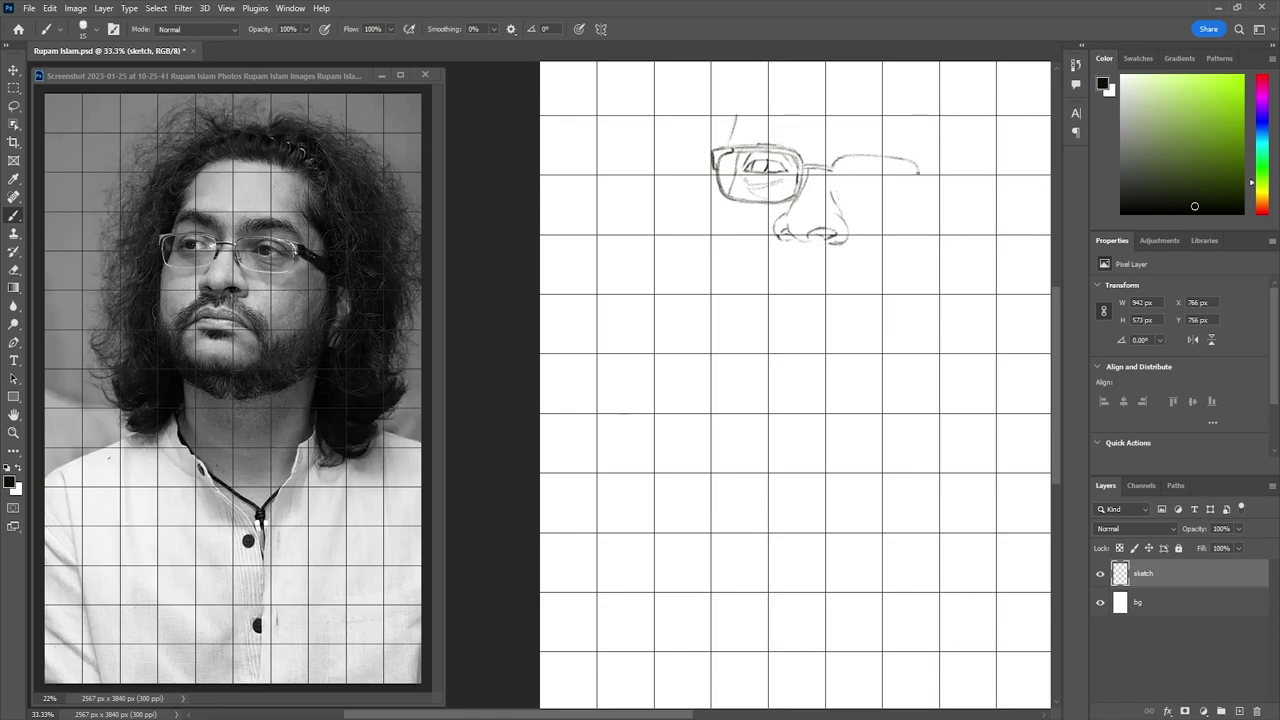
Finish the right lens frame, draw its eye lids and iris, and stroke the face's left edge
{"action": "mouse_move", "coordinate": [831, 173]}
{"action": "left_mouse_down"}
{"action": "mouse_move", "coordinate": [838, 200]}
{"action": "mouse_move", "coordinate": [834, 165]}
{"action": "mouse_move", "coordinate": [884, 160]}
{"action": "mouse_move", "coordinate": [924, 179]}
{"action": "mouse_move", "coordinate": [936, 167]}
{"action": "mouse_move", "coordinate": [931, 181]}
{"action": "mouse_move", "coordinate": [913, 168]}
{"action": "left_mouse_up"}
{"action": "left_click_drag", "start_coordinate": [840, 198], "coordinate": [910, 207]}
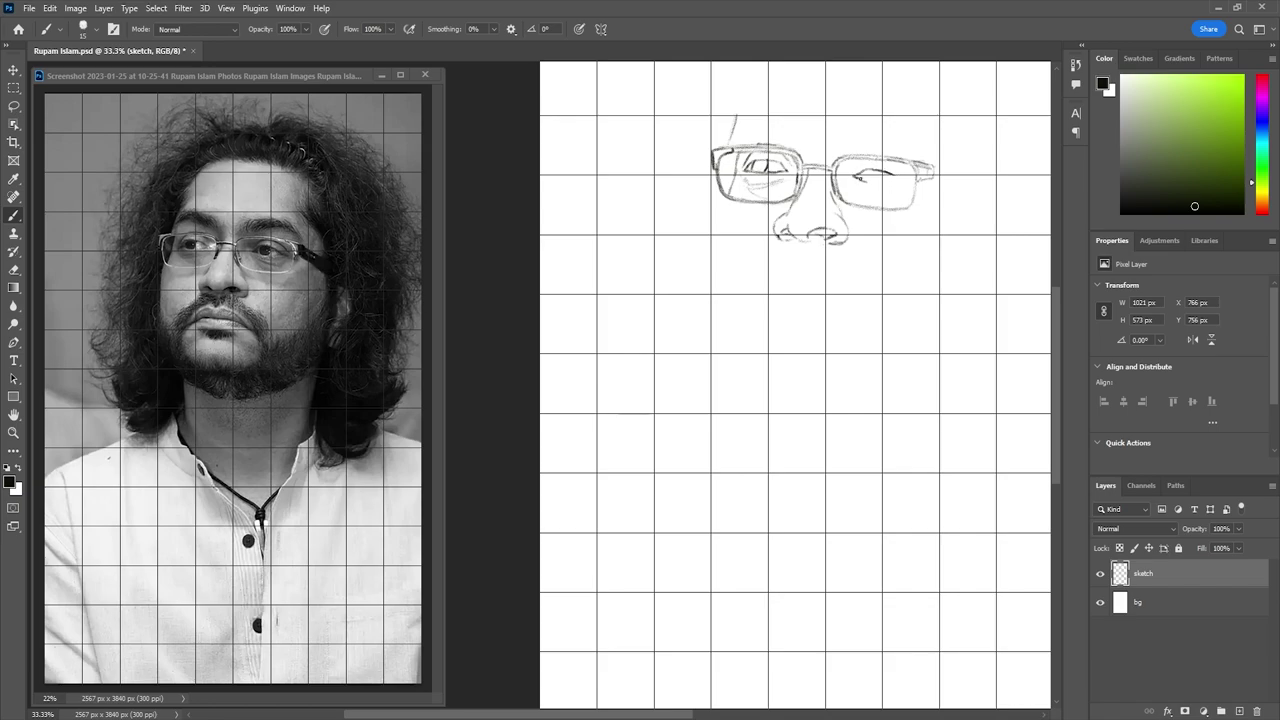
{"action": "left_click_drag", "start_coordinate": [857, 175], "coordinate": [891, 174]}
{"action": "left_click_drag", "start_coordinate": [893, 181], "coordinate": [858, 178]}
{"action": "left_click_drag", "start_coordinate": [860, 180], "coordinate": [880, 194]}
{"action": "left_click_drag", "start_coordinate": [856, 187], "coordinate": [871, 198]}
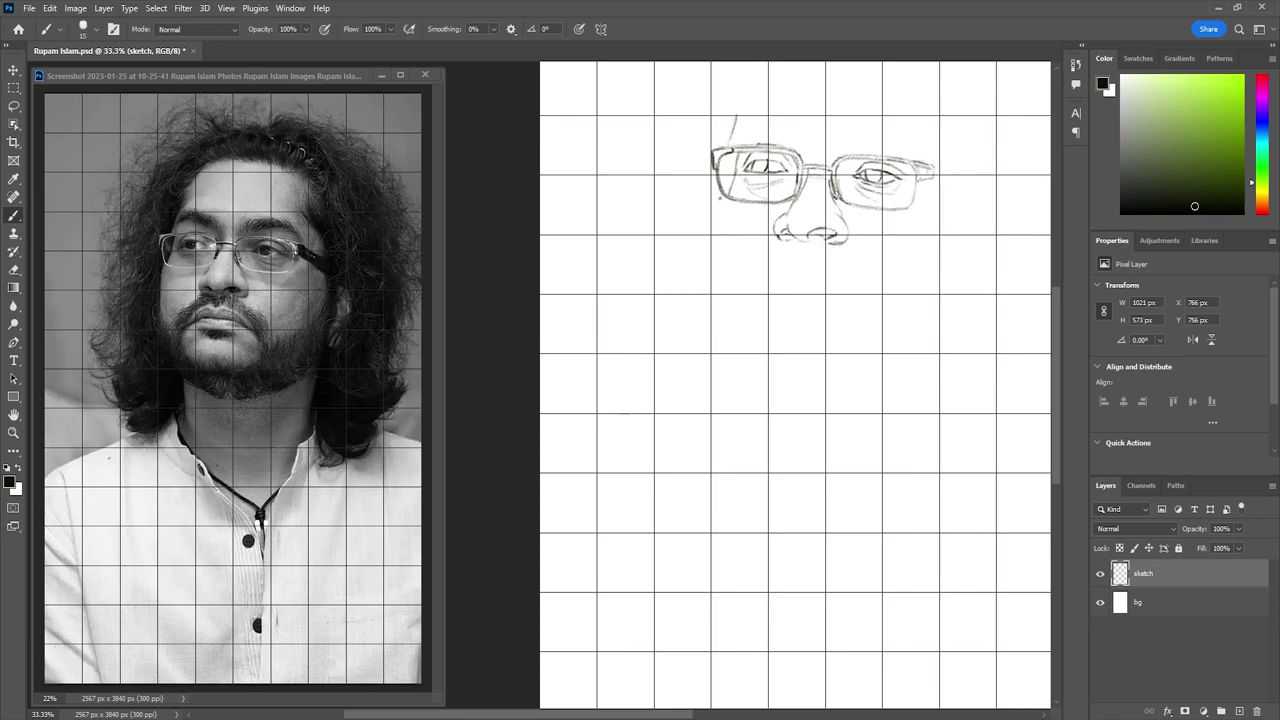
{"action": "left_click_drag", "start_coordinate": [721, 194], "coordinate": [718, 208]}
{"action": "left_click_drag", "start_coordinate": [717, 211], "coordinate": [713, 265]}
Set the sketch view zoom to 22%
{"action": "scroll", "coordinate": [754, 94], "scroll_direction": "down", "scroll_amount": 3}
{"action": "scroll", "coordinate": [754, 94], "scroll_direction": "up", "scroll_amount": 2}
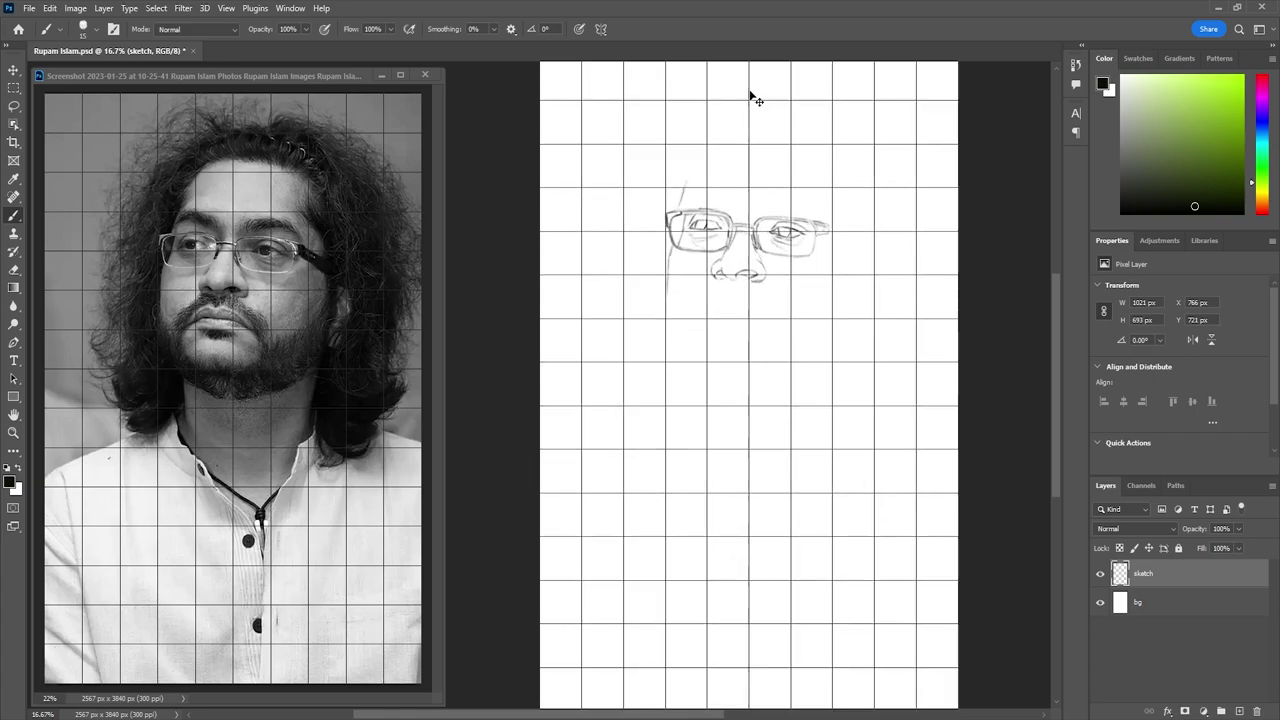
{"action": "double_click", "coordinate": [42, 714]}
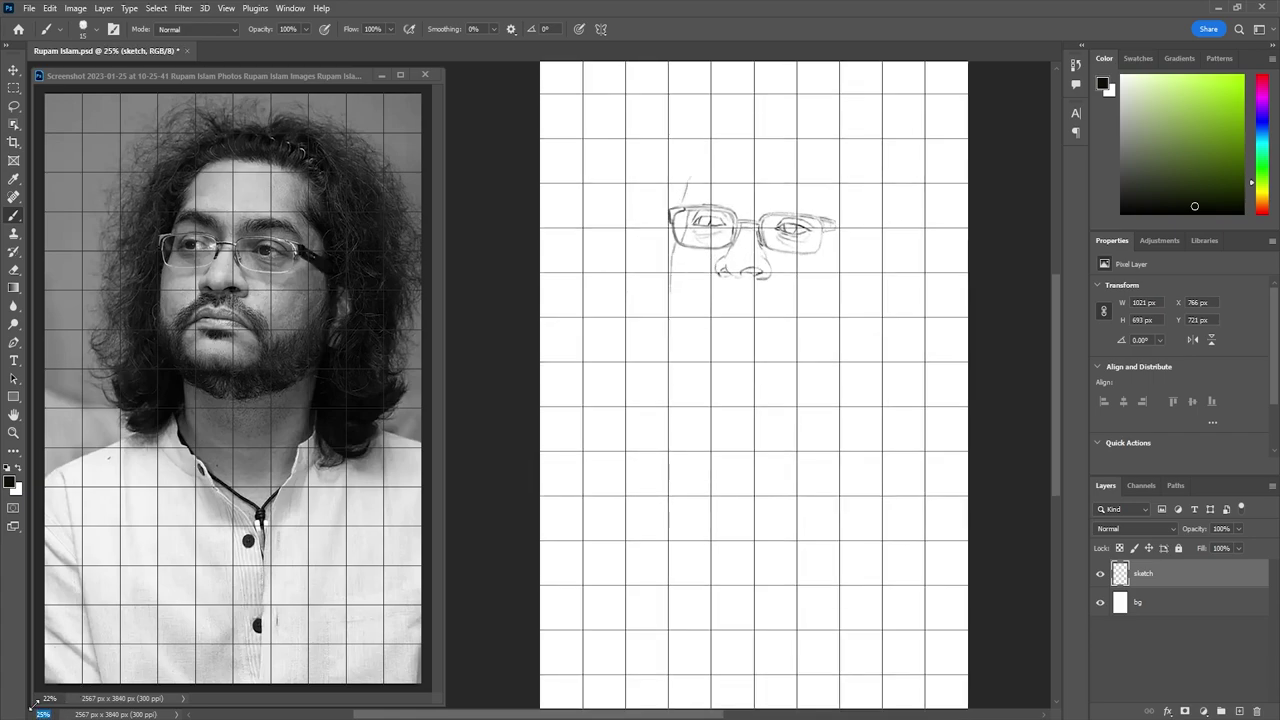
{"action": "type", "text": "22"}
{"action": "key", "text": "Return"}
Sketch the top-of-head hair line, left temple, eyebrow and the start of the mustache
{"action": "mouse_move", "coordinate": [669, 208]}
{"action": "left_mouse_down"}
{"action": "mouse_move", "coordinate": [710, 150]}
{"action": "mouse_move", "coordinate": [784, 156]}
{"action": "mouse_move", "coordinate": [820, 178]}
{"action": "mouse_move", "coordinate": [802, 216]}
{"action": "mouse_move", "coordinate": [816, 206]}
{"action": "mouse_move", "coordinate": [806, 232]}
{"action": "mouse_move", "coordinate": [824, 252]}
{"action": "left_mouse_up"}
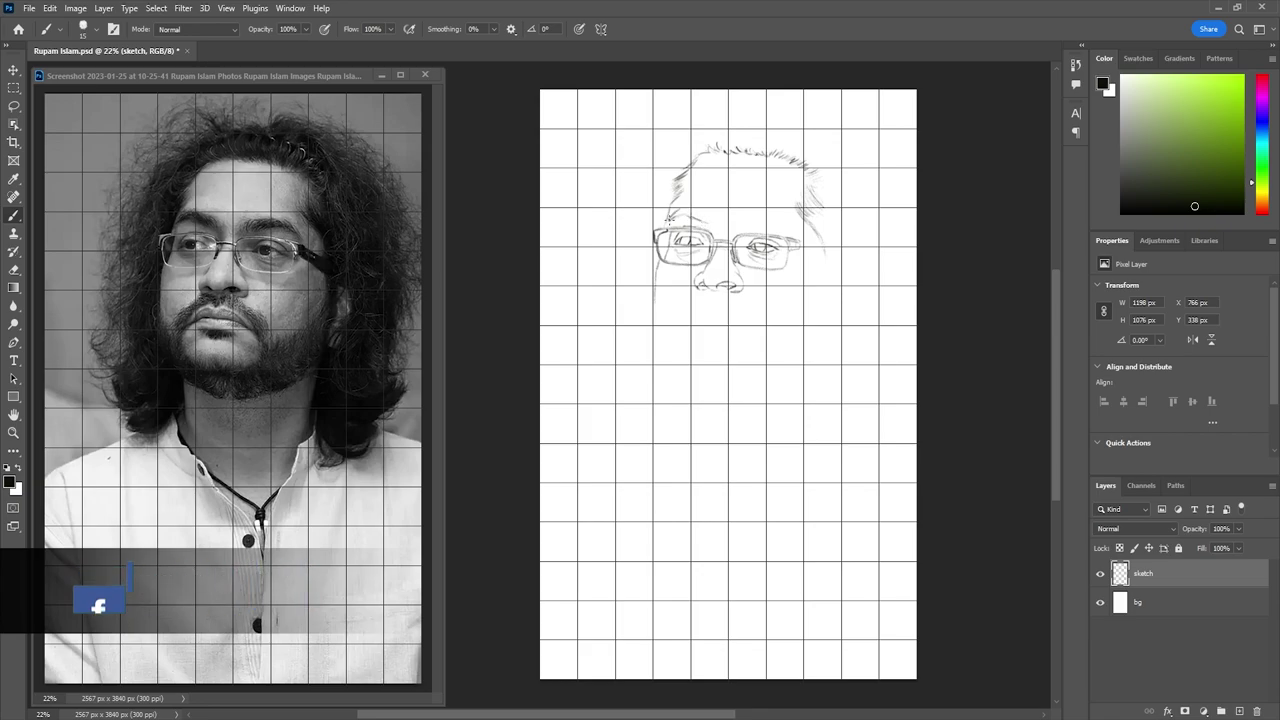
{"action": "mouse_move", "coordinate": [690, 206]}
{"action": "left_mouse_down"}
{"action": "mouse_move", "coordinate": [720, 228]}
{"action": "mouse_move", "coordinate": [757, 219]}
{"action": "left_mouse_up"}
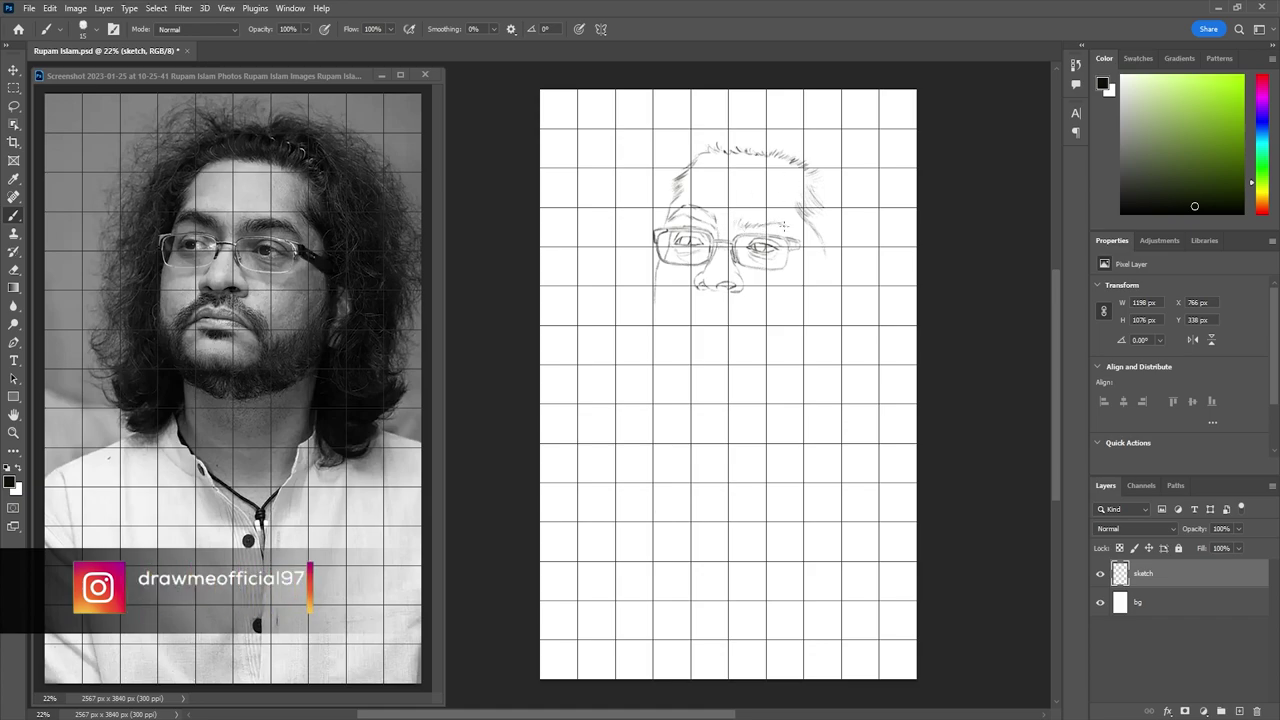
{"action": "left_click_drag", "start_coordinate": [748, 218], "coordinate": [793, 216]}
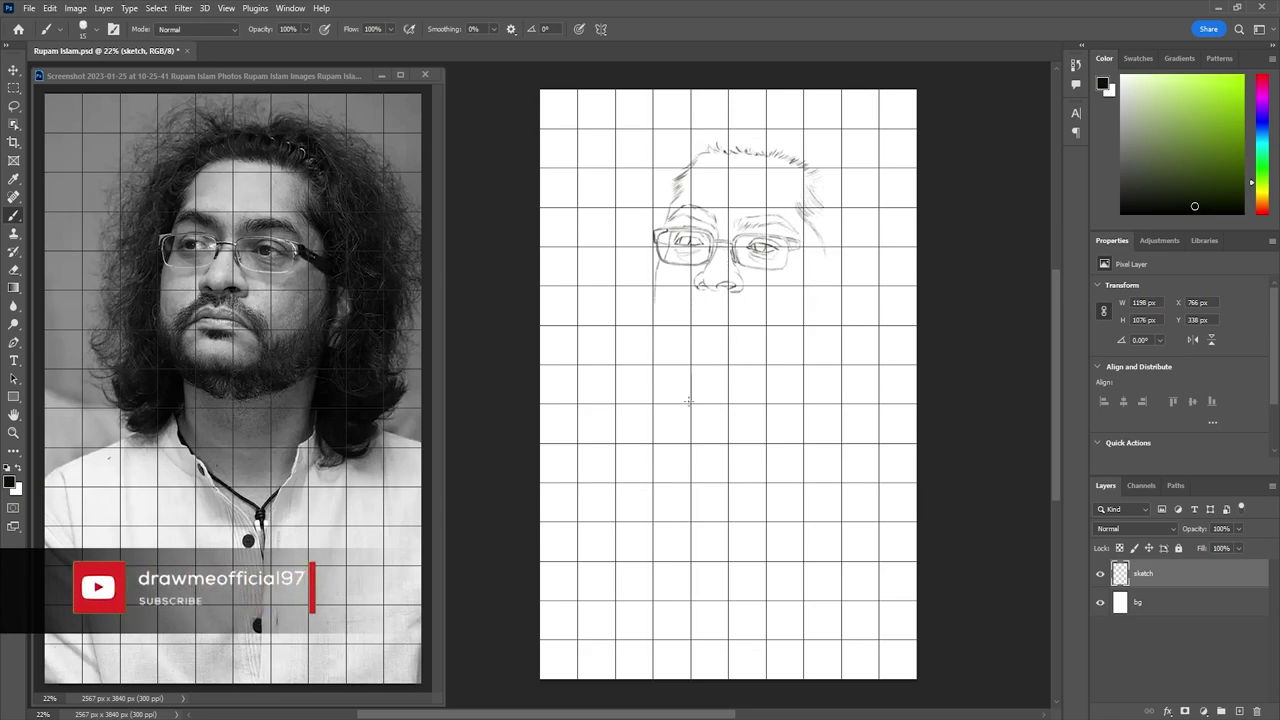
{"action": "left_click_drag", "start_coordinate": [686, 320], "coordinate": [744, 320]}
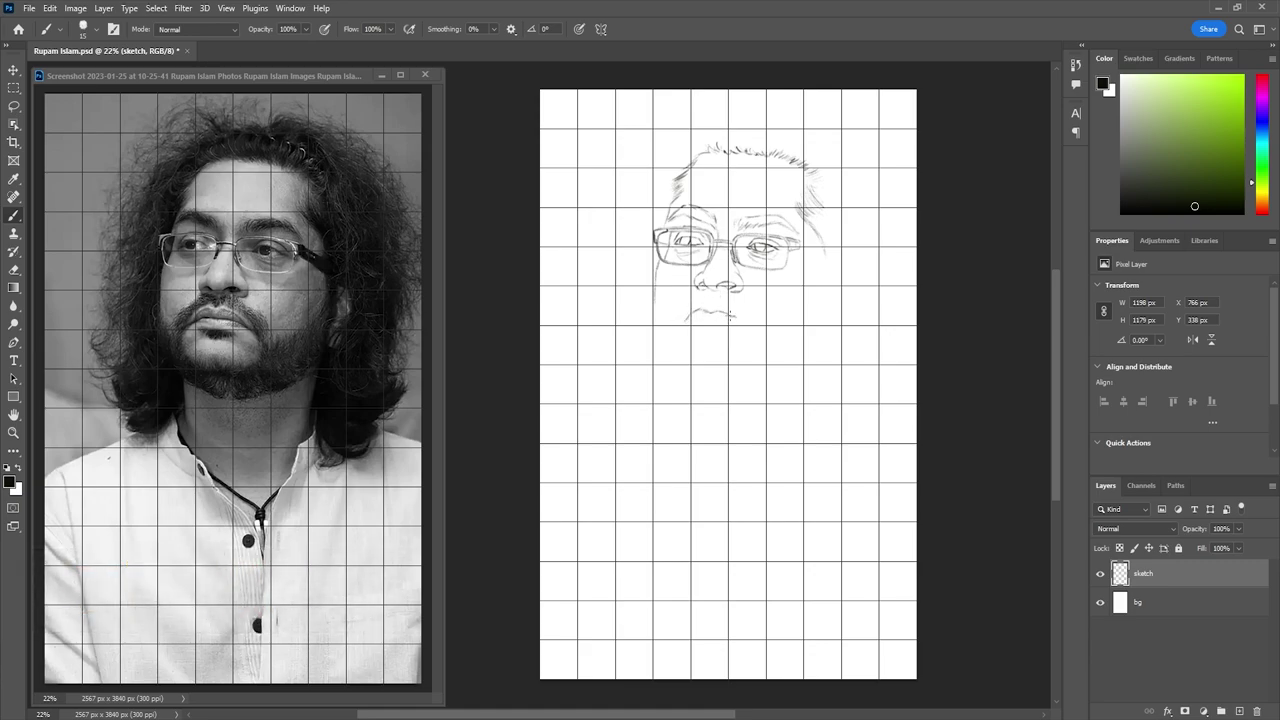
Draw the lip lines beneath the mustache, undoing stray strokes and redrawing the lower lip
{"action": "scroll", "coordinate": [777, 386], "scroll_direction": "up", "scroll_amount": 2}
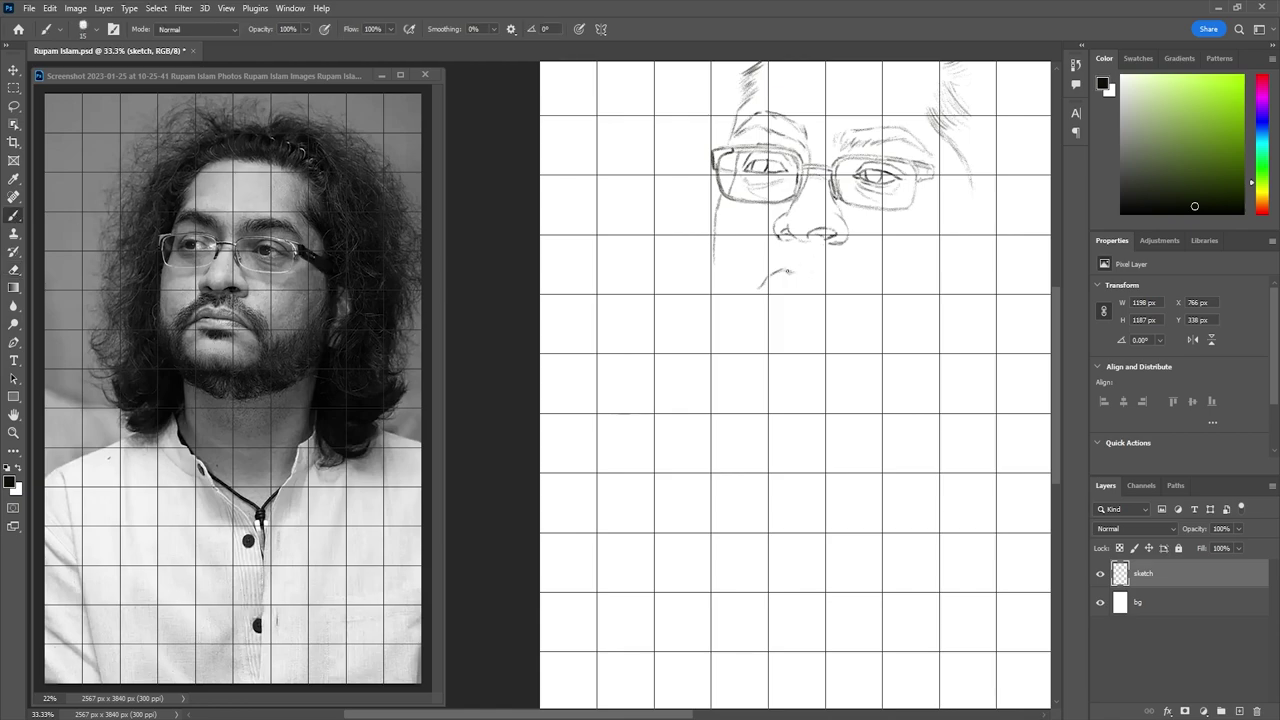
{"action": "key", "text": "ctrl+z"}
{"action": "left_click_drag", "start_coordinate": [822, 271], "coordinate": [856, 293]}
{"action": "mouse_move", "coordinate": [790, 284]}
{"action": "left_mouse_down"}
{"action": "mouse_move", "coordinate": [850, 291]}
{"action": "mouse_move", "coordinate": [771, 293]}
{"action": "left_mouse_up"}
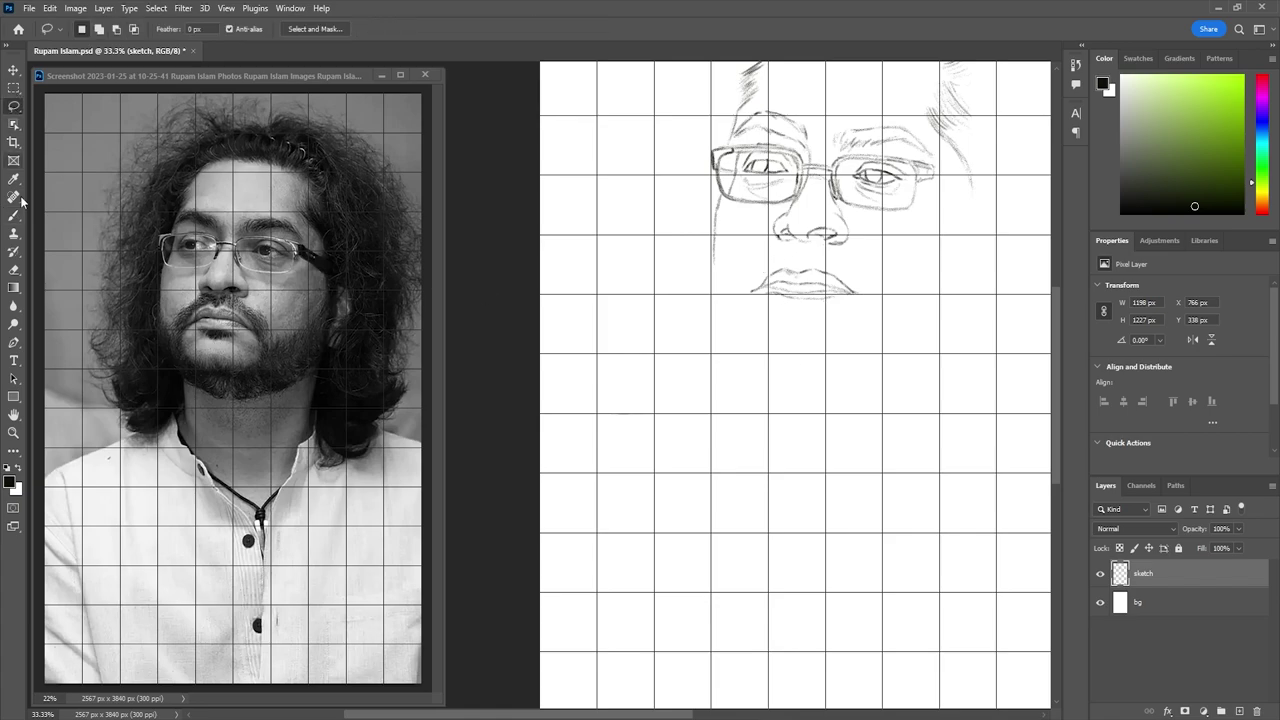
{"action": "key", "text": "ctrl+z"}
{"action": "key", "text": "ctrl+z"}
{"action": "key", "text": "ctrl+z"}
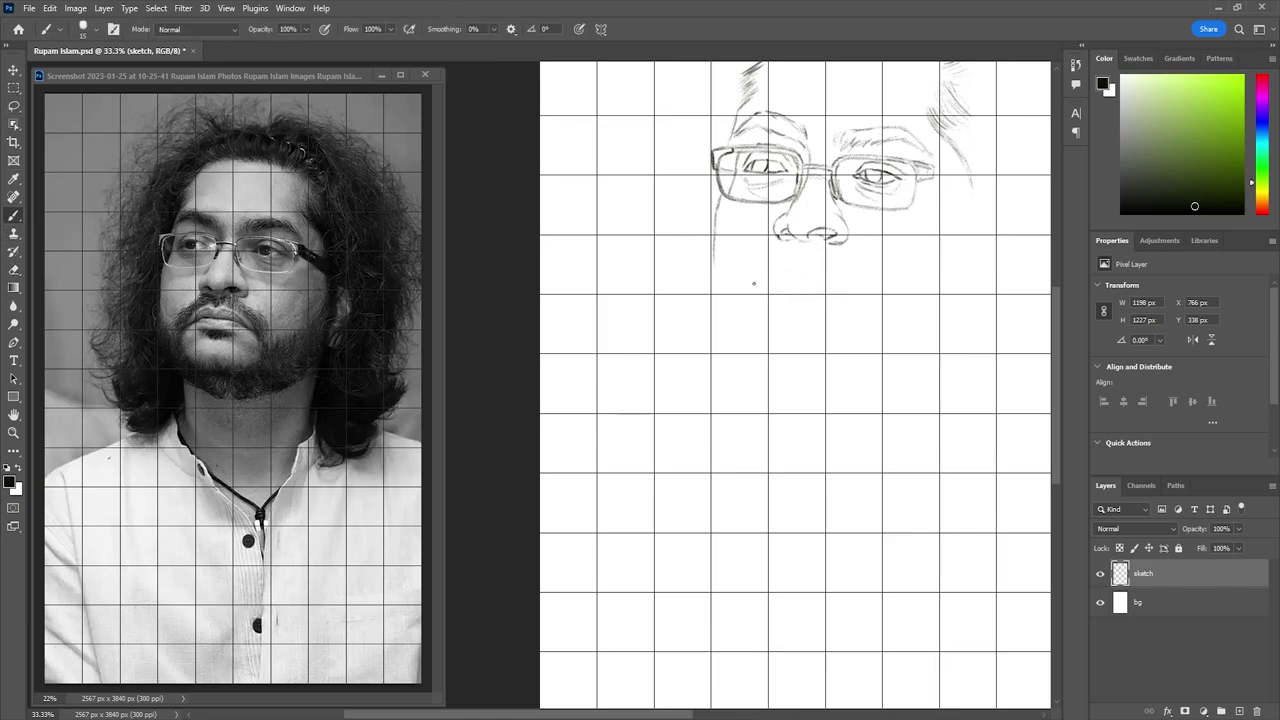
{"action": "mouse_move", "coordinate": [750, 286]}
{"action": "left_mouse_down"}
{"action": "mouse_move", "coordinate": [798, 265]}
{"action": "mouse_move", "coordinate": [855, 287]}
{"action": "left_mouse_up"}
{"action": "mouse_move", "coordinate": [790, 278]}
{"action": "left_mouse_down"}
{"action": "mouse_move", "coordinate": [848, 289]}
{"action": "mouse_move", "coordinate": [774, 284]}
{"action": "mouse_move", "coordinate": [790, 288]}
{"action": "mouse_move", "coordinate": [794, 310]}
{"action": "mouse_move", "coordinate": [836, 296]}
{"action": "mouse_move", "coordinate": [828, 318]}
{"action": "left_mouse_up"}
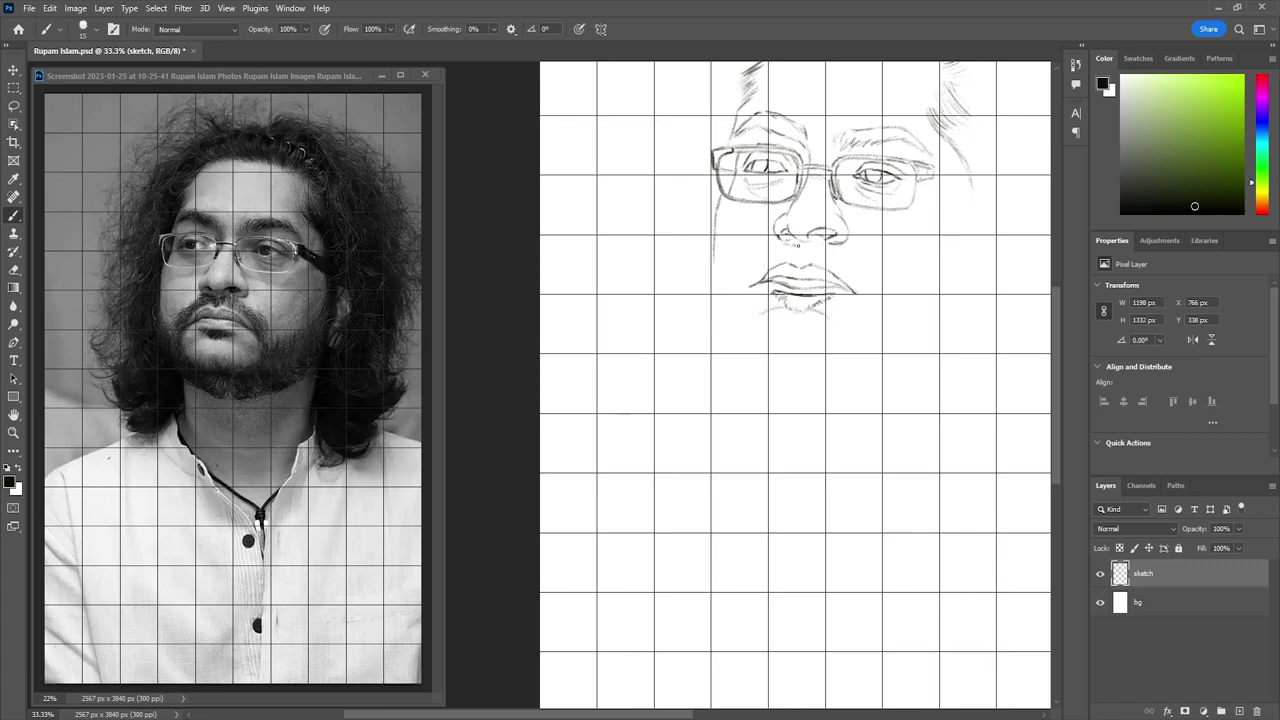
Add nostril and mouth-corner lines, a chin mark, and the left jaw line toward the chin
{"action": "mouse_move", "coordinate": [788, 244]}
{"action": "left_mouse_down"}
{"action": "mouse_move", "coordinate": [745, 287]}
{"action": "mouse_move", "coordinate": [798, 263]}
{"action": "mouse_move", "coordinate": [862, 294]}
{"action": "left_mouse_up"}
{"action": "mouse_move", "coordinate": [798, 246]}
{"action": "left_mouse_down"}
{"action": "mouse_move", "coordinate": [818, 242]}
{"action": "mouse_move", "coordinate": [880, 302]}
{"action": "mouse_move", "coordinate": [768, 246]}
{"action": "mouse_move", "coordinate": [718, 288]}
{"action": "mouse_move", "coordinate": [750, 344]}
{"action": "mouse_move", "coordinate": [775, 360]}
{"action": "mouse_move", "coordinate": [785, 350]}
{"action": "left_mouse_up"}
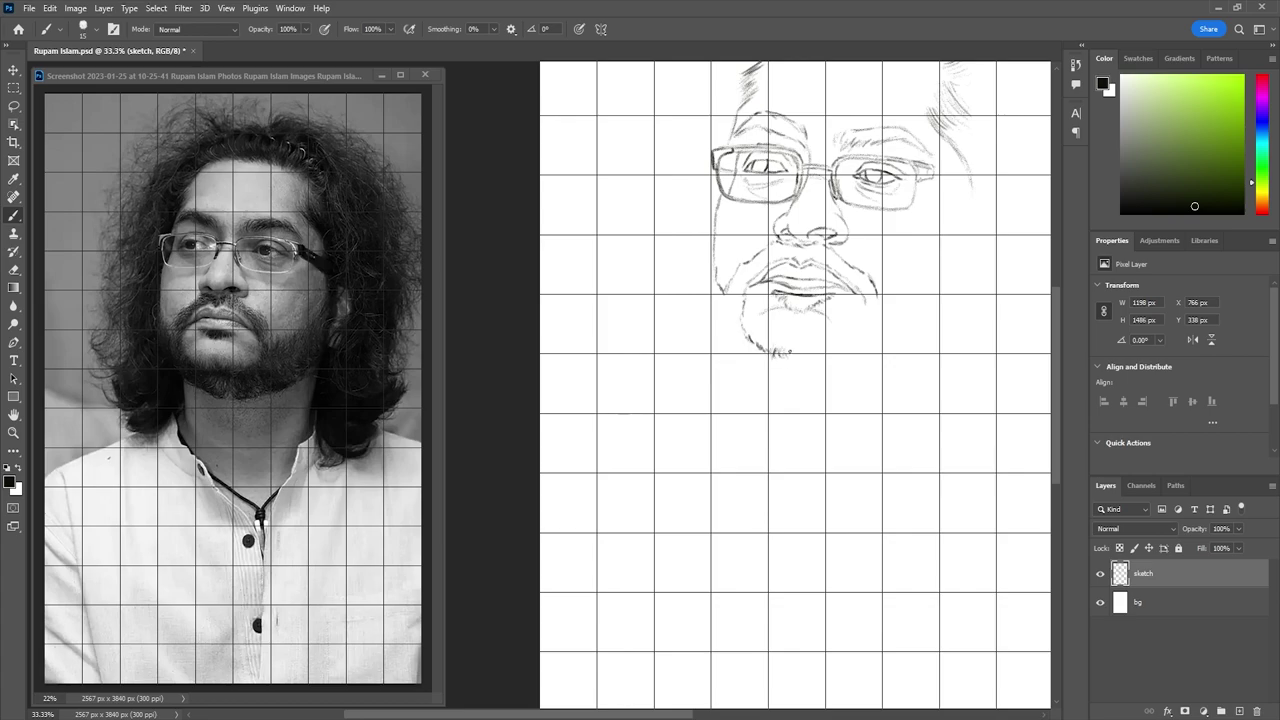
{"action": "mouse_move", "coordinate": [794, 351]}
{"action": "left_mouse_down"}
{"action": "mouse_move", "coordinate": [854, 344]}
{"action": "mouse_move", "coordinate": [866, 327]}
{"action": "mouse_move", "coordinate": [850, 347]}
{"action": "mouse_move", "coordinate": [765, 354]}
{"action": "left_mouse_up"}
{"action": "left_click", "coordinate": [714, 300]}
{"action": "mouse_move", "coordinate": [717, 301]}
{"action": "left_mouse_down"}
{"action": "mouse_move", "coordinate": [763, 378]}
{"action": "mouse_move", "coordinate": [852, 387]}
{"action": "mouse_move", "coordinate": [773, 382]}
{"action": "mouse_move", "coordinate": [800, 396]}
{"action": "mouse_move", "coordinate": [836, 402]}
{"action": "mouse_move", "coordinate": [936, 362]}
{"action": "left_mouse_up"}
{"action": "key", "text": "e"}
{"action": "key", "text": "b"}
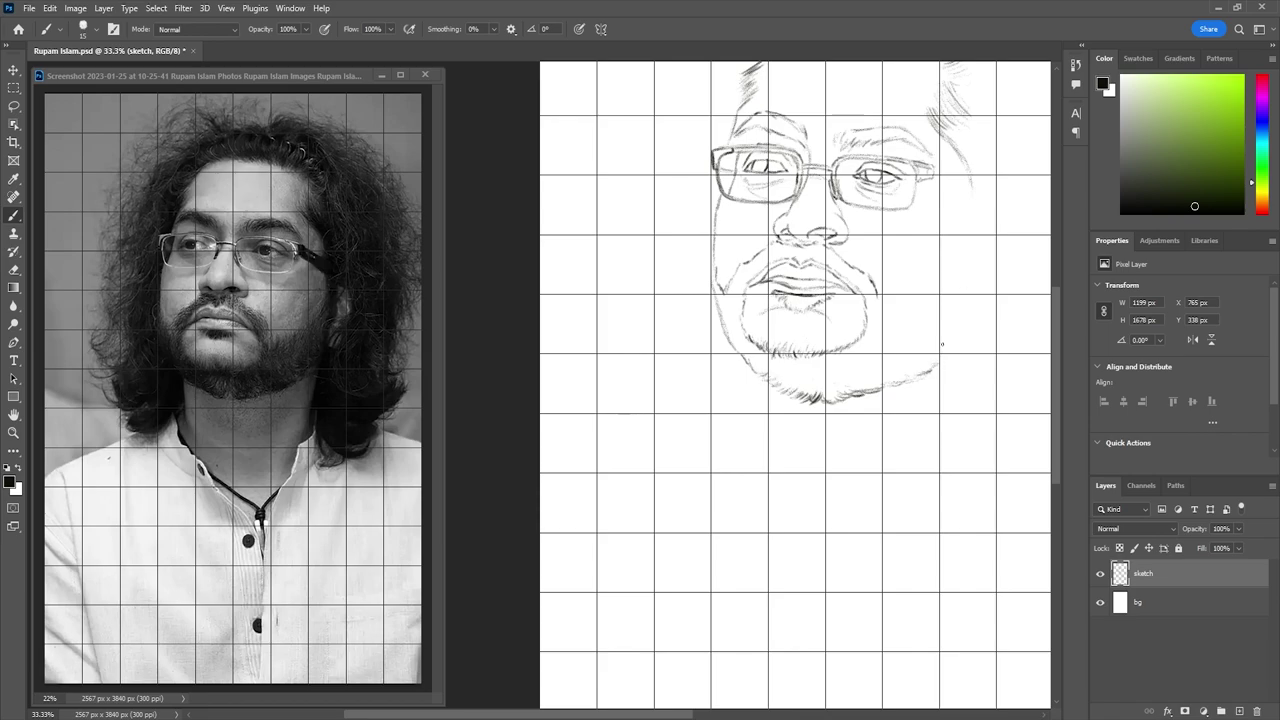
Extend the jaw up to the right and draw the right cheek outline
{"action": "left_click_drag", "start_coordinate": [940, 363], "coordinate": [949, 353]}
{"action": "mouse_move", "coordinate": [888, 317]}
{"action": "left_mouse_down"}
{"action": "mouse_move", "coordinate": [885, 303]}
{"action": "mouse_move", "coordinate": [965, 271]}
{"action": "left_mouse_up"}
{"action": "left_click_drag", "start_coordinate": [971, 234], "coordinate": [963, 264]}
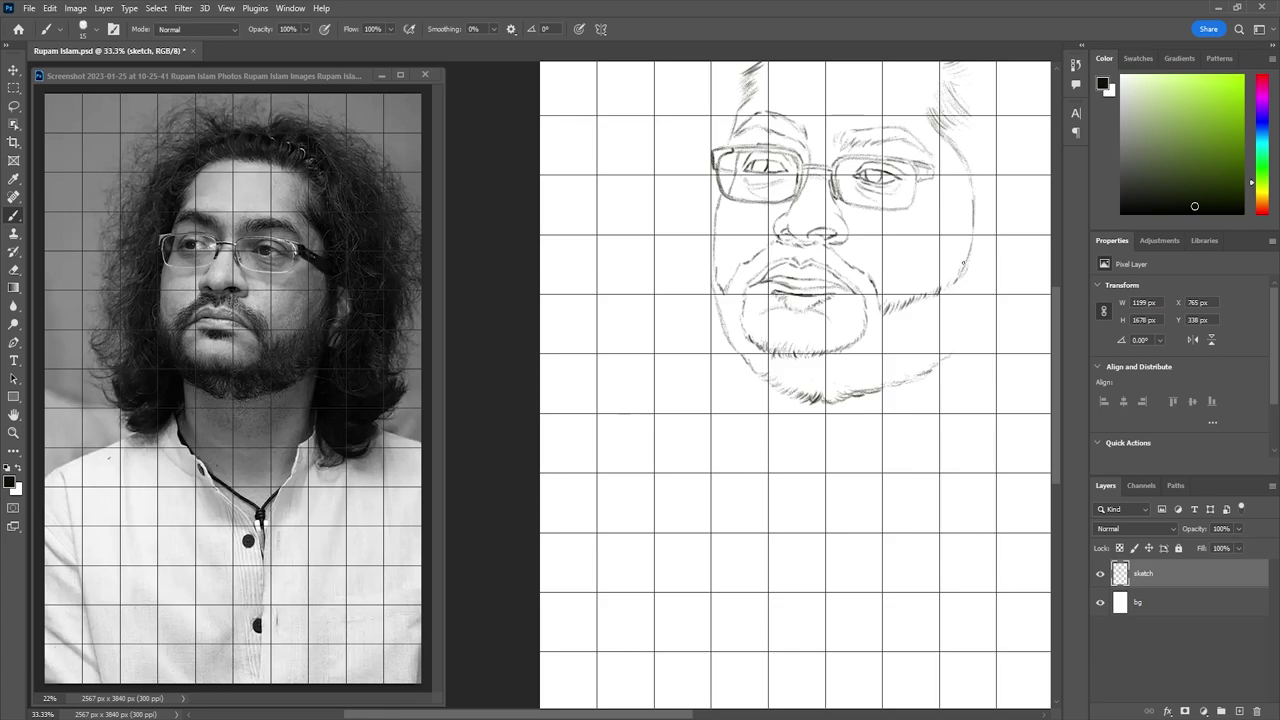
{"action": "left_click_drag", "start_coordinate": [963, 347], "coordinate": [948, 353]}
Define the nostrils and bridge, then draw the right side of the face
{"action": "mouse_move", "coordinate": [791, 223]}
{"action": "left_mouse_down"}
{"action": "mouse_move", "coordinate": [838, 228]}
{"action": "mouse_move", "coordinate": [833, 198]}
{"action": "left_mouse_up"}
{"action": "scroll", "coordinate": [1048, 336], "scroll_direction": "up", "scroll_amount": 2}
{"action": "scroll", "coordinate": [990, 300], "scroll_direction": "right", "scroll_amount": 1}
{"action": "scroll", "coordinate": [933, 257], "scroll_direction": "right", "scroll_amount": 1}
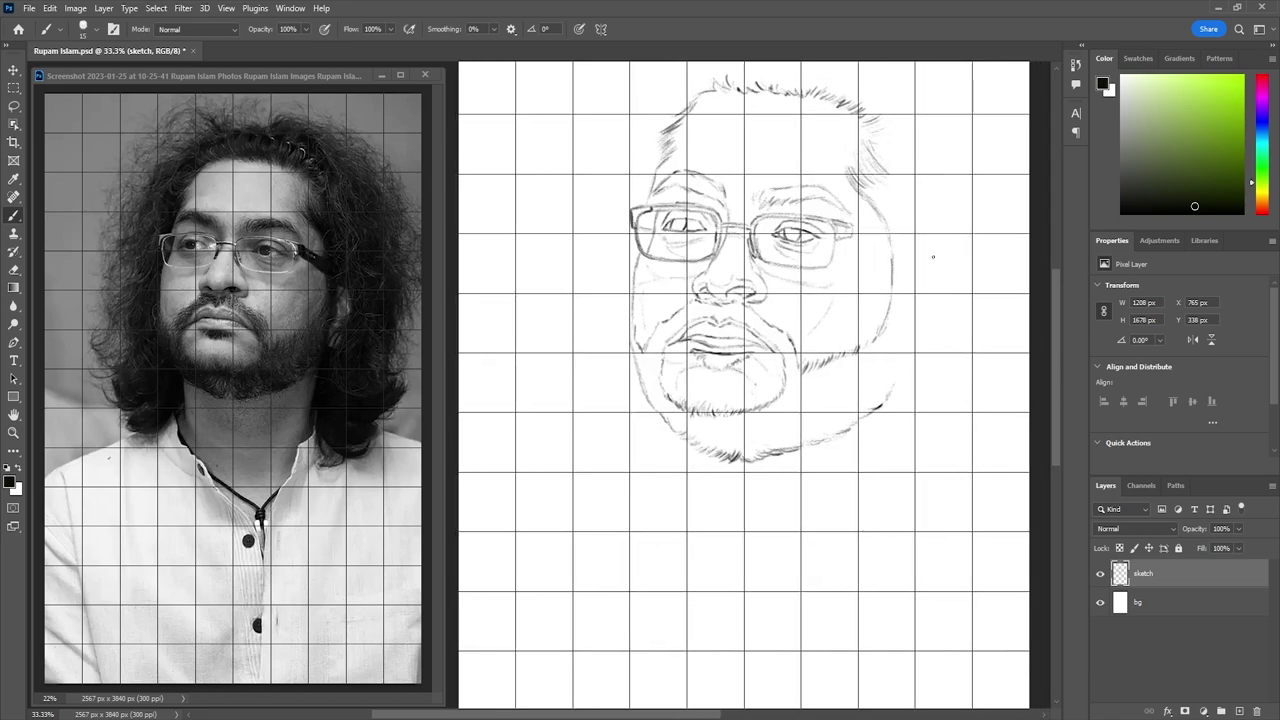
{"action": "left_click_drag", "start_coordinate": [906, 232], "coordinate": [904, 299]}
{"action": "left_click_drag", "start_coordinate": [906, 248], "coordinate": [904, 258]}
Bring the reference photo forward and set its zoom to 33.33%
{"action": "key", "text": "ctrl+Tab"}
{"action": "left_click", "coordinate": [48, 698]}
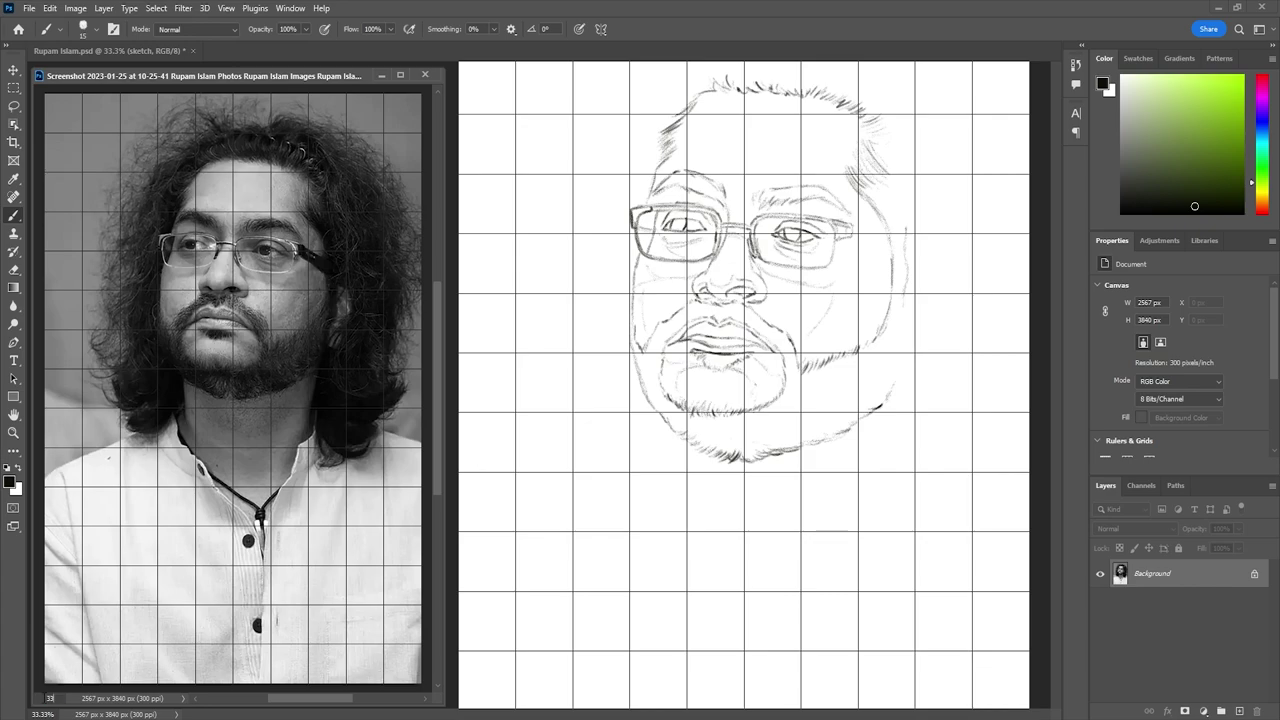
{"action": "type", "text": "33.33"}
{"action": "key", "text": "Return"}
Frame the reference photo on the face, then add right cheek and jaw strokes on the sketch
{"action": "left_click_drag", "start_coordinate": [380, 386], "coordinate": [380, 457]}
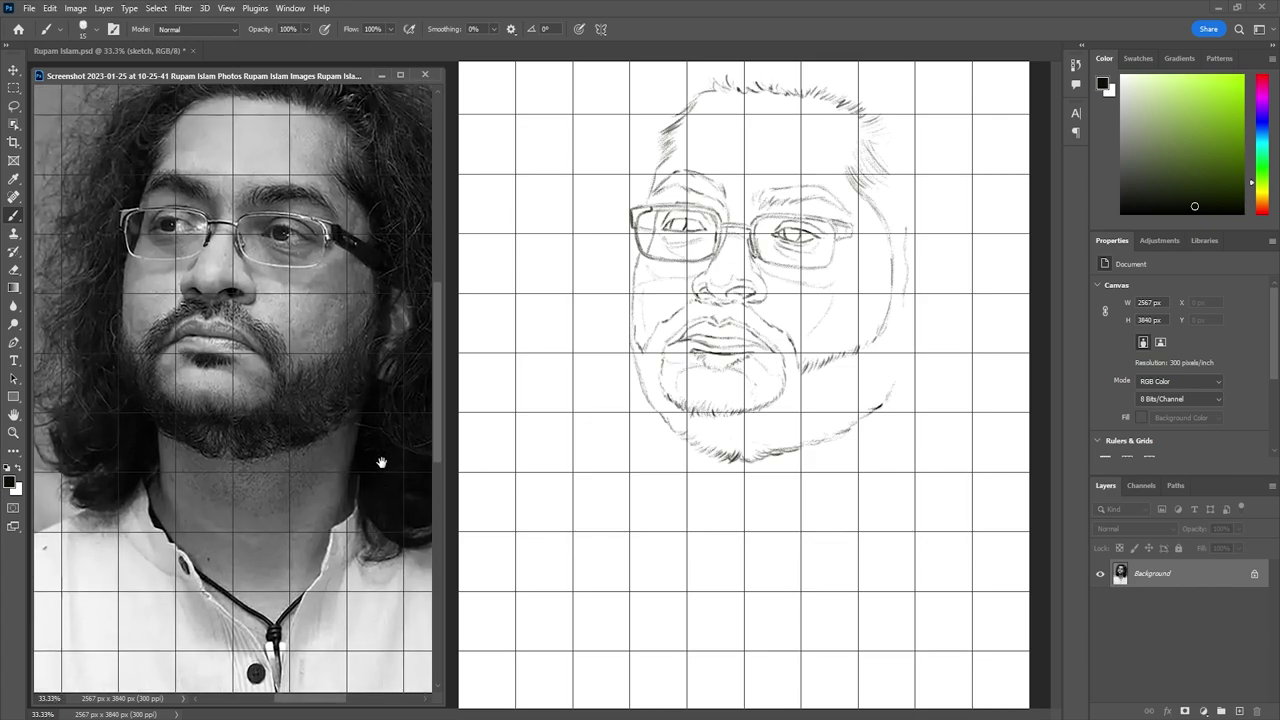
{"action": "key", "text": "ctrl+Tab"}
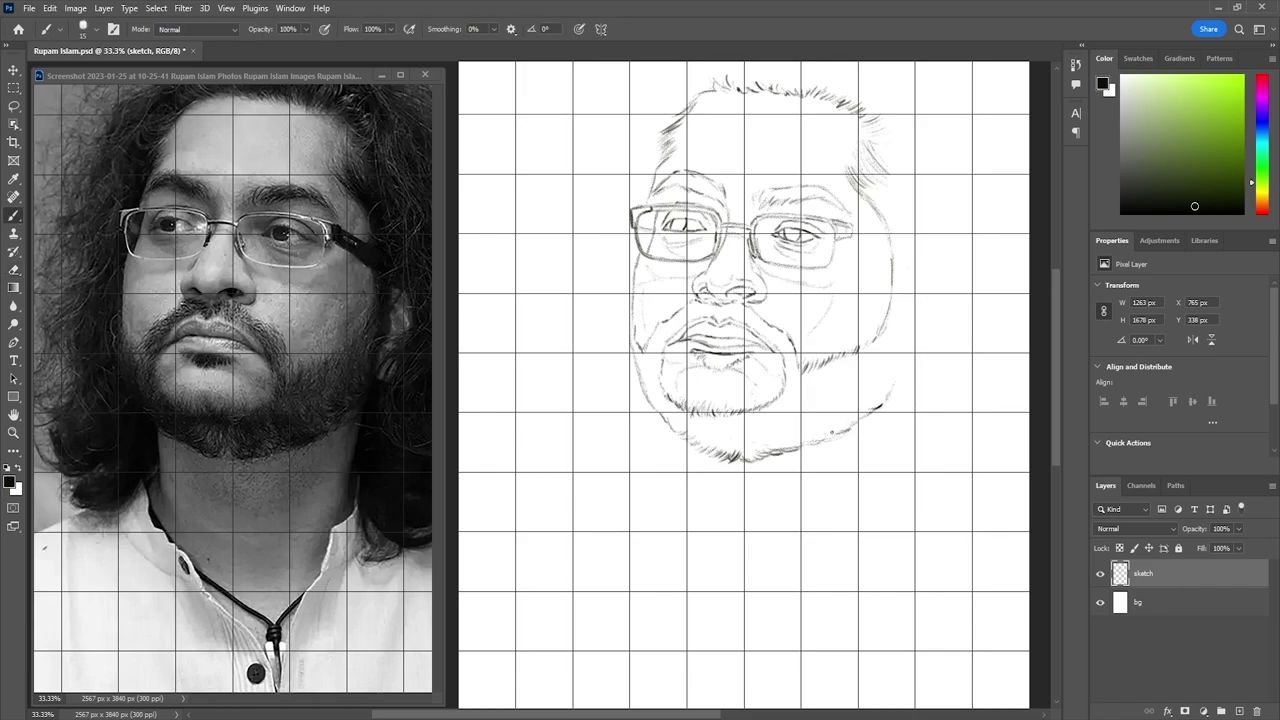
{"action": "left_click_drag", "start_coordinate": [900, 368], "coordinate": [906, 350]}
{"action": "left_click_drag", "start_coordinate": [911, 285], "coordinate": [909, 270]}
{"action": "mouse_move", "coordinate": [909, 321]}
{"action": "left_mouse_down"}
{"action": "mouse_move", "coordinate": [910, 304]}
{"action": "mouse_move", "coordinate": [904, 356]}
{"action": "left_mouse_up"}
Outline the ear and right side of the head, extending the line downward
{"action": "mouse_move", "coordinate": [898, 248]}
{"action": "left_mouse_down"}
{"action": "mouse_move", "coordinate": [927, 290]}
{"action": "mouse_move", "coordinate": [928, 353]}
{"action": "left_mouse_up"}
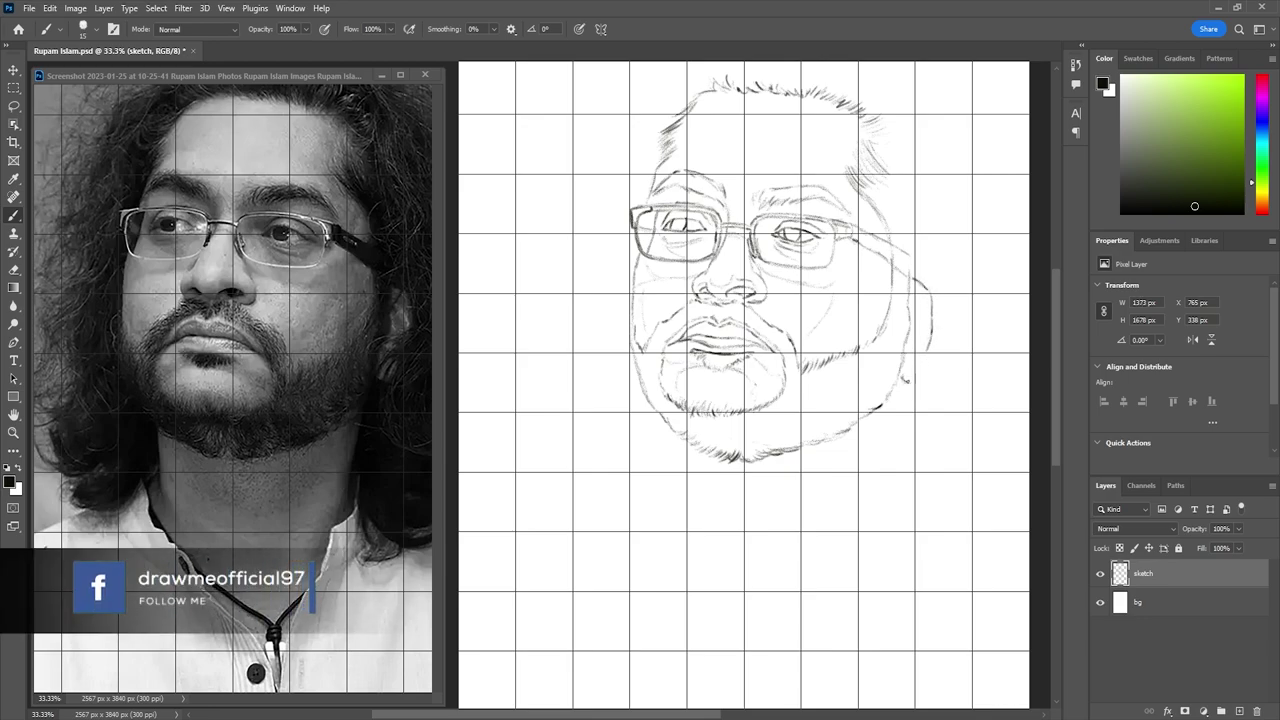
{"action": "left_click_drag", "start_coordinate": [912, 285], "coordinate": [926, 298]}
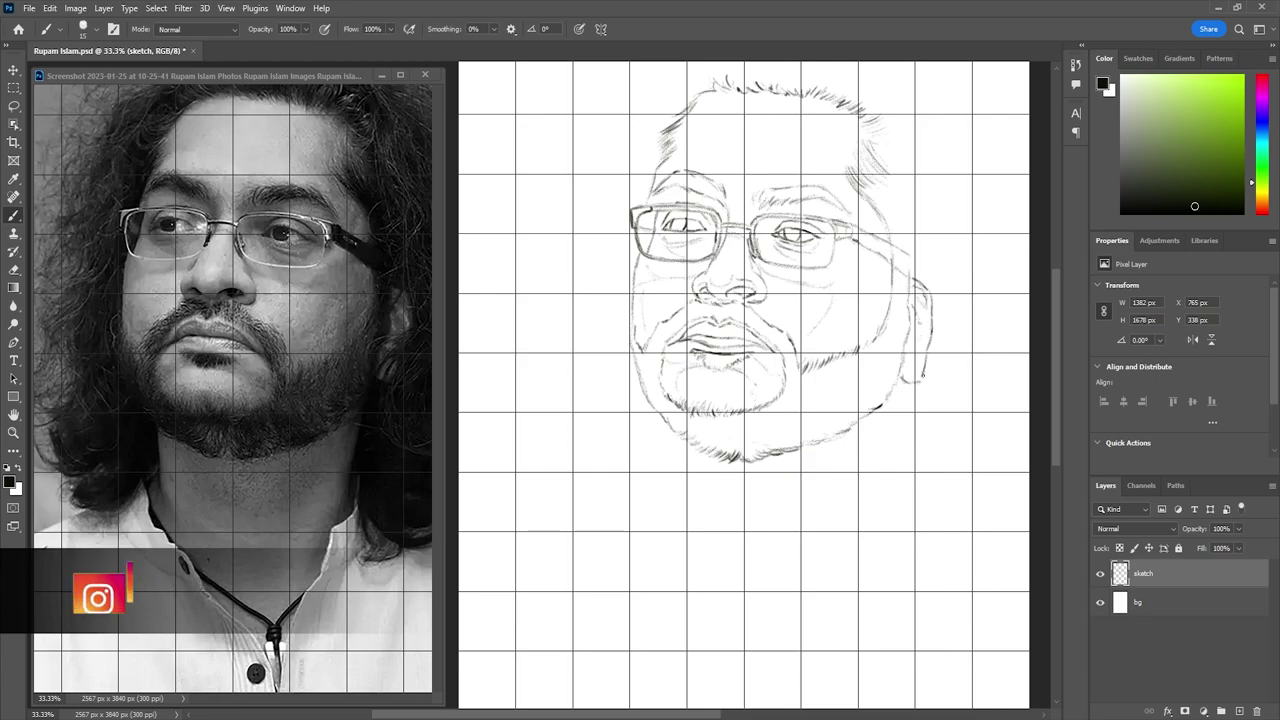
{"action": "left_click_drag", "start_coordinate": [893, 398], "coordinate": [843, 537]}
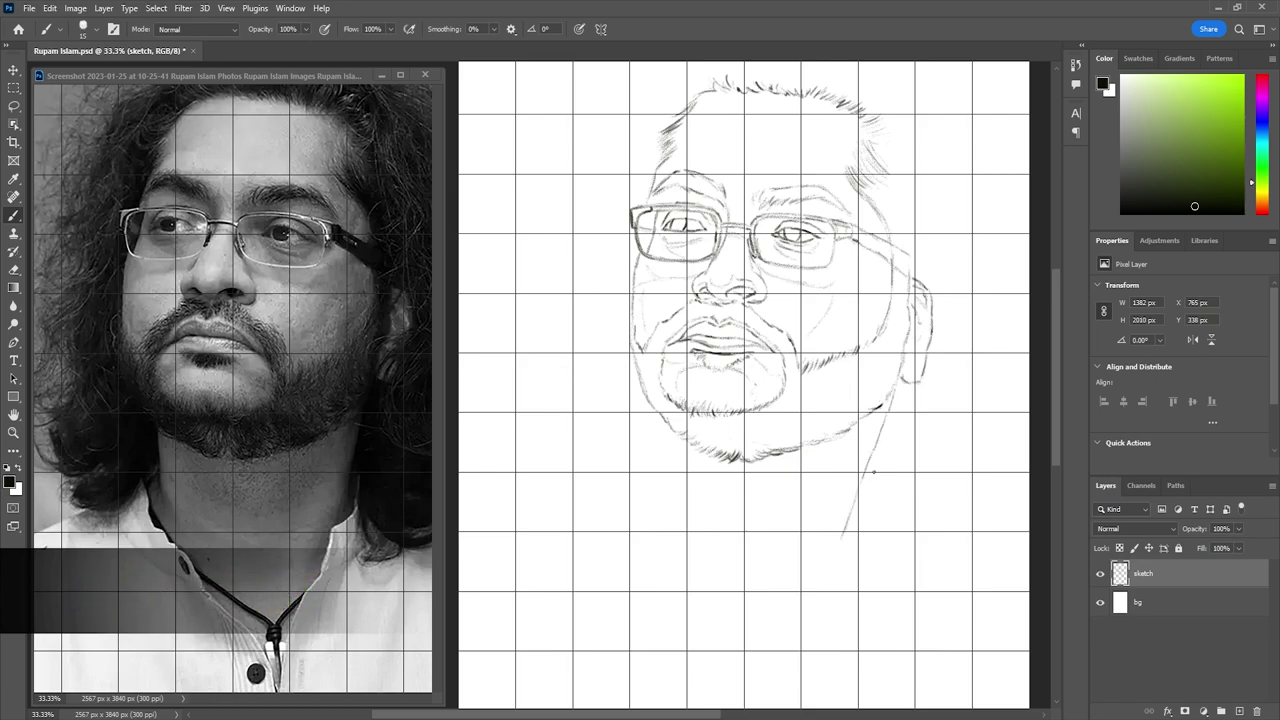
Draw the right and left neck lines down from the jaw
{"action": "left_click_drag", "start_coordinate": [873, 471], "coordinate": [845, 524]}
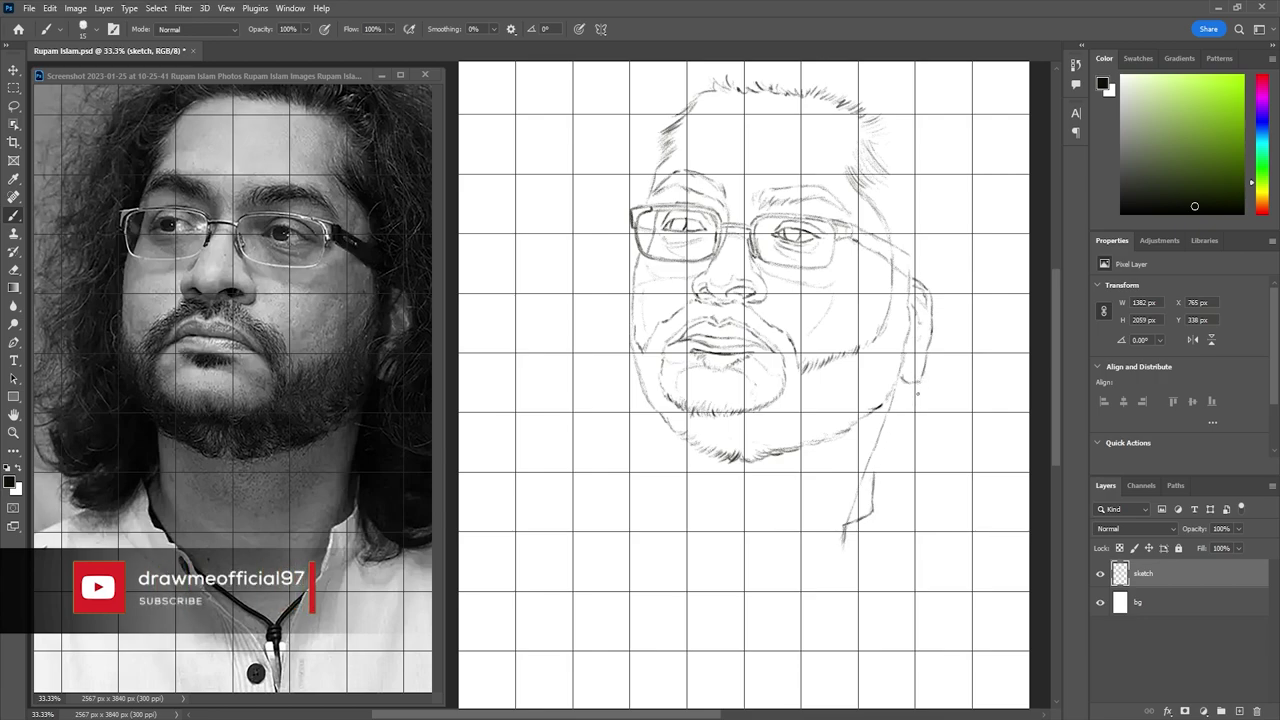
{"action": "left_click_drag", "start_coordinate": [668, 433], "coordinate": [673, 483]}
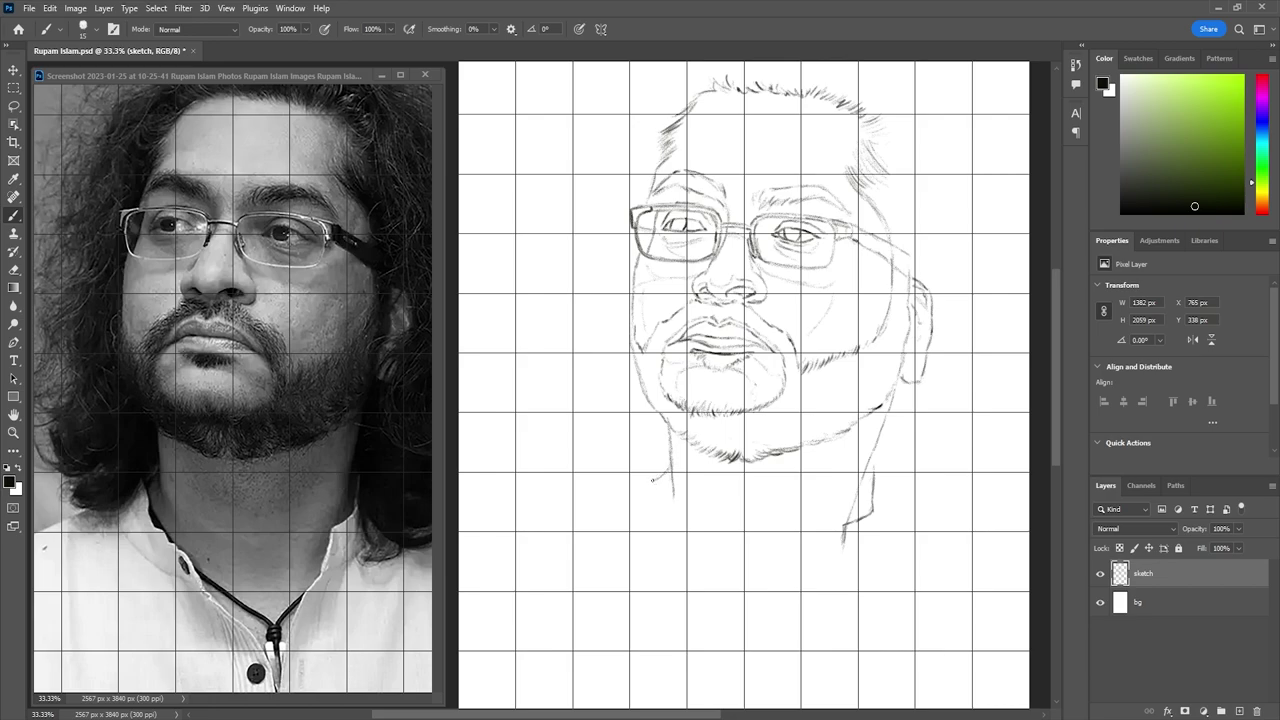
{"action": "left_click_drag", "start_coordinate": [652, 479], "coordinate": [657, 506]}
{"action": "left_click_drag", "start_coordinate": [657, 502], "coordinate": [662, 525]}
{"action": "left_click_drag", "start_coordinate": [677, 533], "coordinate": [684, 547]}
{"action": "left_click_drag", "start_coordinate": [707, 566], "coordinate": [795, 694]}
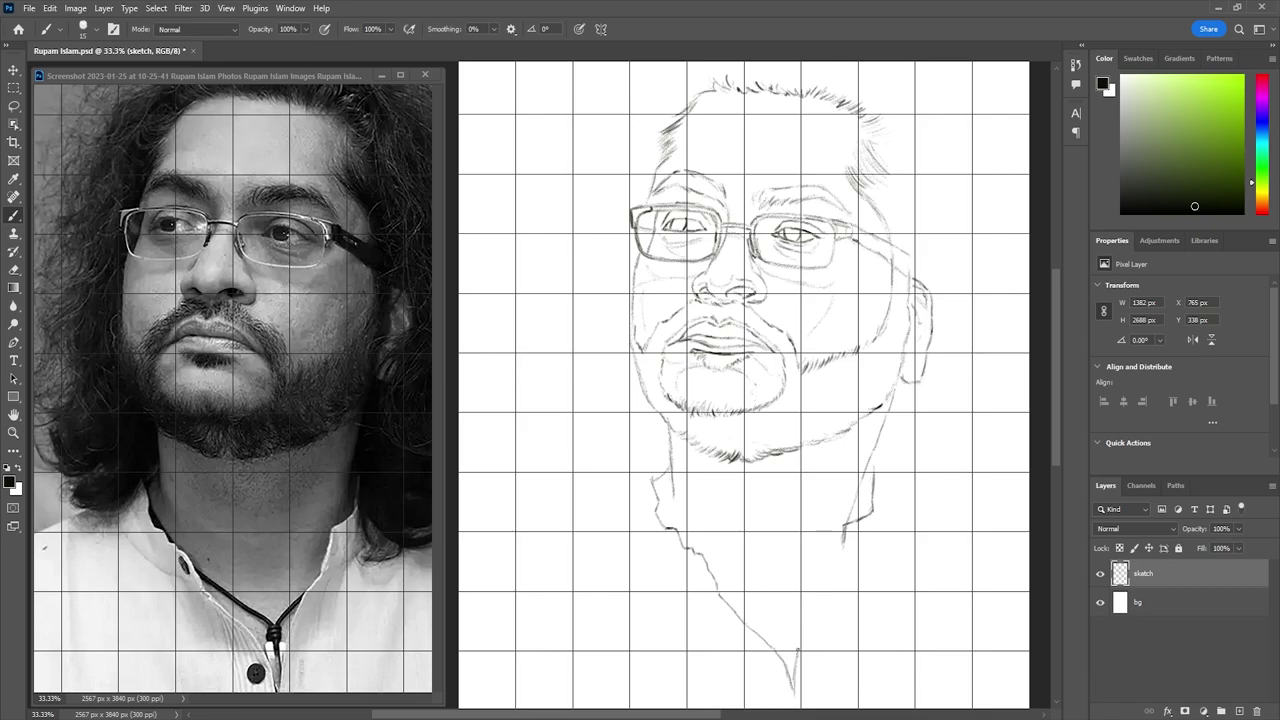
Mark the neck base, retrace the left neck line, and darken the collar V
{"action": "left_click_drag", "start_coordinate": [810, 612], "coordinate": [801, 640]}
{"action": "left_click_drag", "start_coordinate": [828, 578], "coordinate": [842, 563]}
{"action": "left_click_drag", "start_coordinate": [656, 482], "coordinate": [674, 524]}
{"action": "mouse_move", "coordinate": [714, 584]}
{"action": "left_mouse_down"}
{"action": "mouse_move", "coordinate": [798, 614]}
{"action": "mouse_move", "coordinate": [795, 630]}
{"action": "left_mouse_up"}
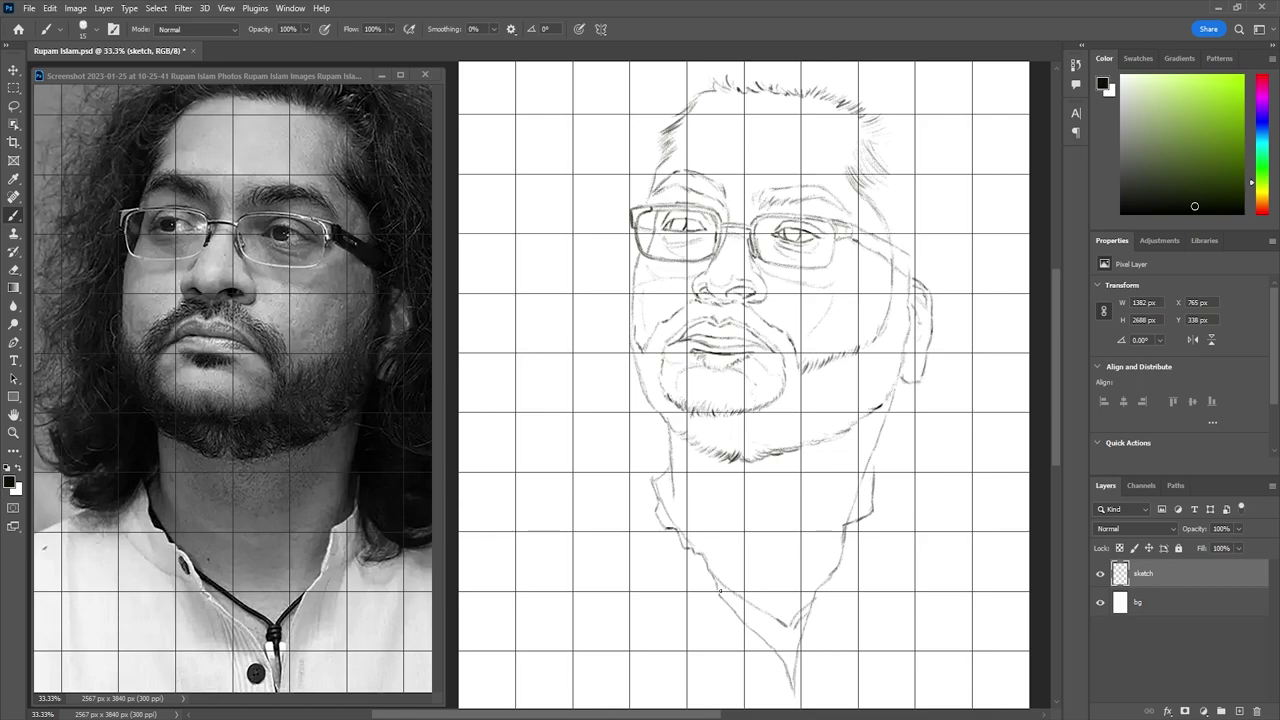
{"action": "mouse_move", "coordinate": [718, 588]}
{"action": "left_mouse_down"}
{"action": "mouse_move", "coordinate": [792, 636]}
{"action": "mouse_move", "coordinate": [793, 655]}
{"action": "left_mouse_up"}
Erase the small button circle and nearby collar strokes, then redraw a short collar line
{"action": "key", "text": "e"}
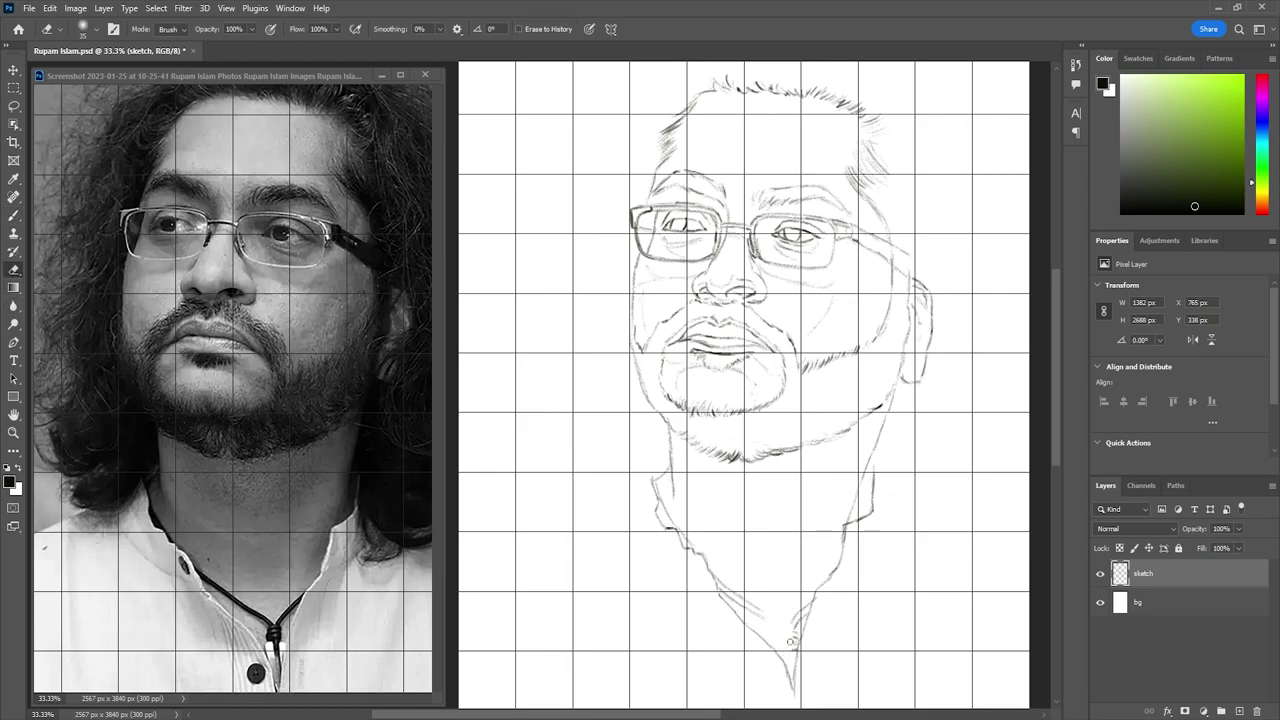
{"action": "left_click_drag", "start_coordinate": [790, 641], "coordinate": [795, 648]}
{"action": "key", "text": "b"}
{"action": "mouse_move", "coordinate": [757, 608]}
{"action": "left_mouse_down"}
{"action": "mouse_move", "coordinate": [775, 621]}
{"action": "mouse_move", "coordinate": [810, 605]}
{"action": "mouse_move", "coordinate": [788, 625]}
{"action": "mouse_move", "coordinate": [794, 638]}
{"action": "left_mouse_up"}
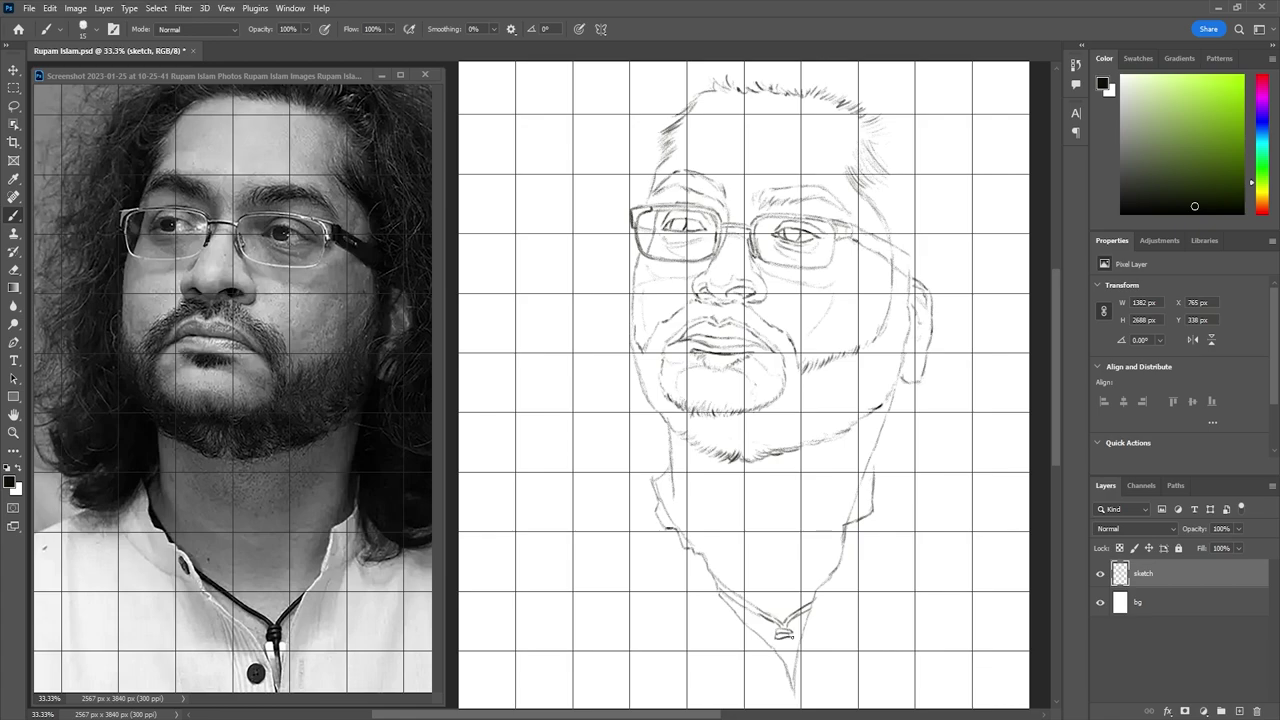
Replace the old lines below the collar with a pendant and cord, and touch up the left neck line
{"action": "key", "text": "e"}
{"action": "left_click_drag", "start_coordinate": [764, 640], "coordinate": [794, 690]}
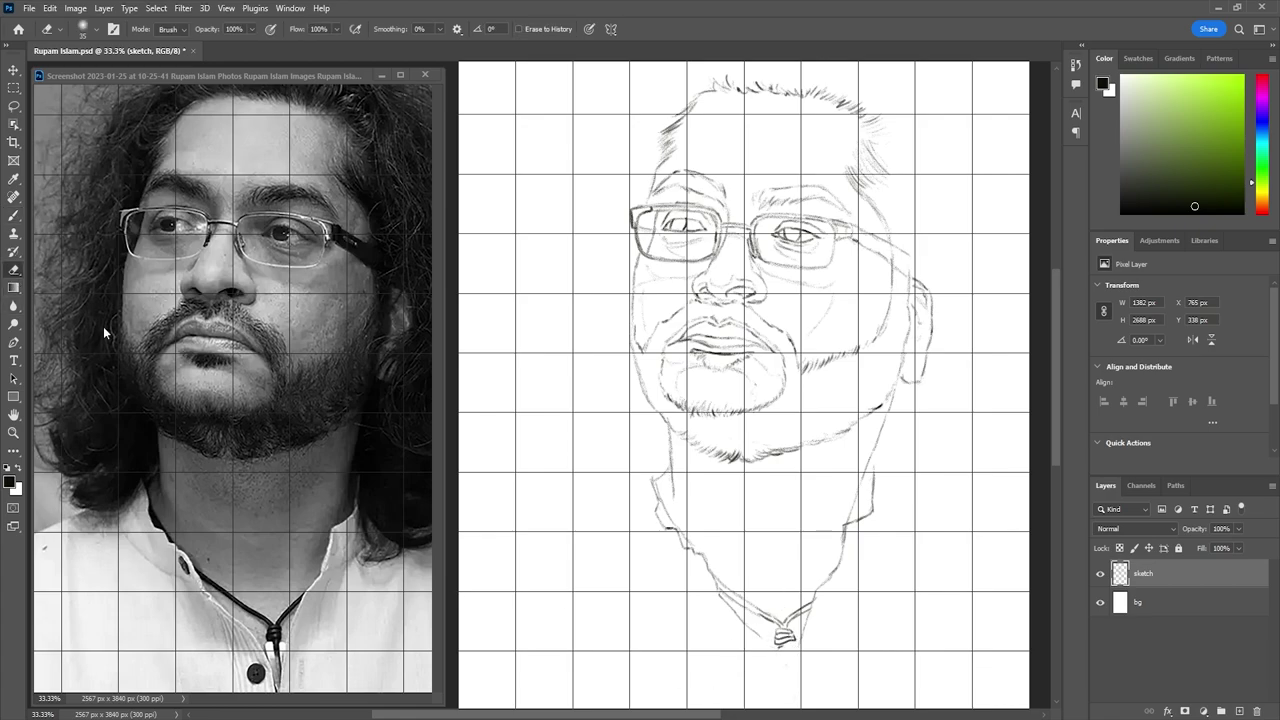
{"action": "key", "text": "b"}
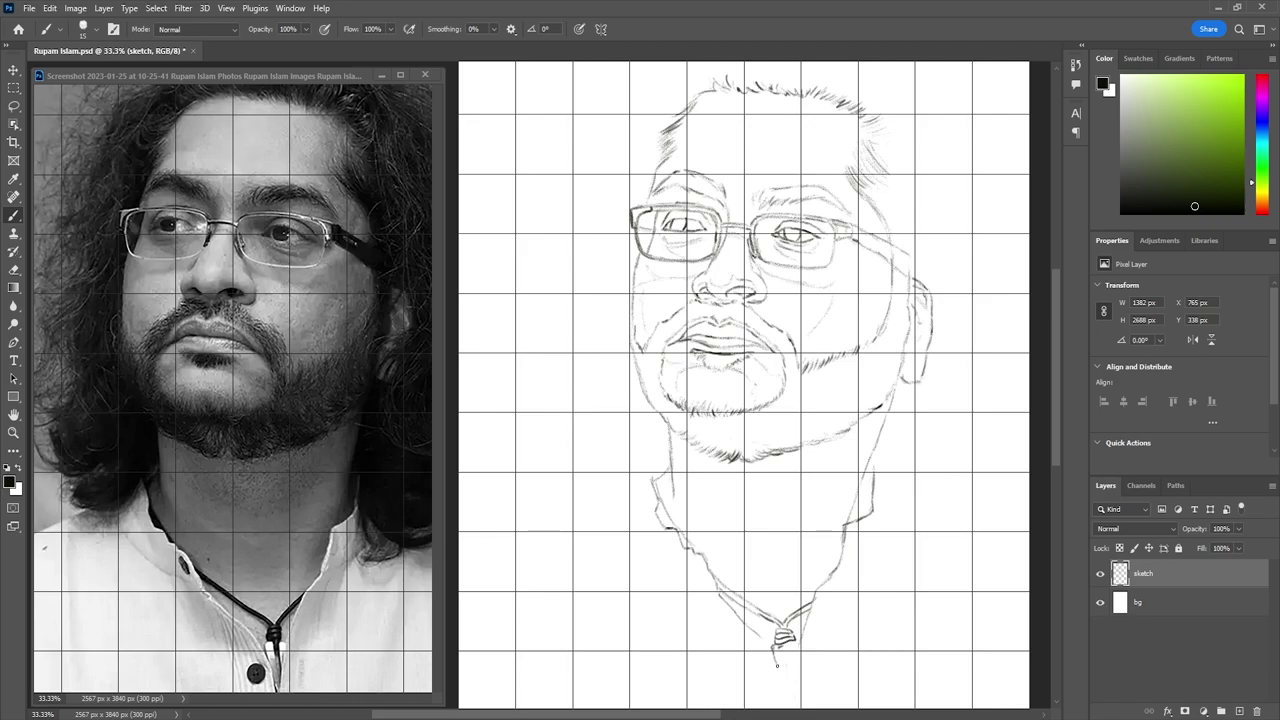
{"action": "mouse_move", "coordinate": [784, 642]}
{"action": "left_mouse_down"}
{"action": "mouse_move", "coordinate": [790, 672]}
{"action": "mouse_move", "coordinate": [800, 662]}
{"action": "mouse_move", "coordinate": [786, 688]}
{"action": "left_mouse_up"}
{"action": "left_click_drag", "start_coordinate": [760, 638], "coordinate": [778, 670]}
{"action": "mouse_move", "coordinate": [651, 477]}
{"action": "left_mouse_down"}
{"action": "mouse_move", "coordinate": [631, 502]}
{"action": "mouse_move", "coordinate": [585, 500]}
{"action": "mouse_move", "coordinate": [545, 459]}
{"action": "mouse_move", "coordinate": [551, 412]}
{"action": "left_mouse_up"}
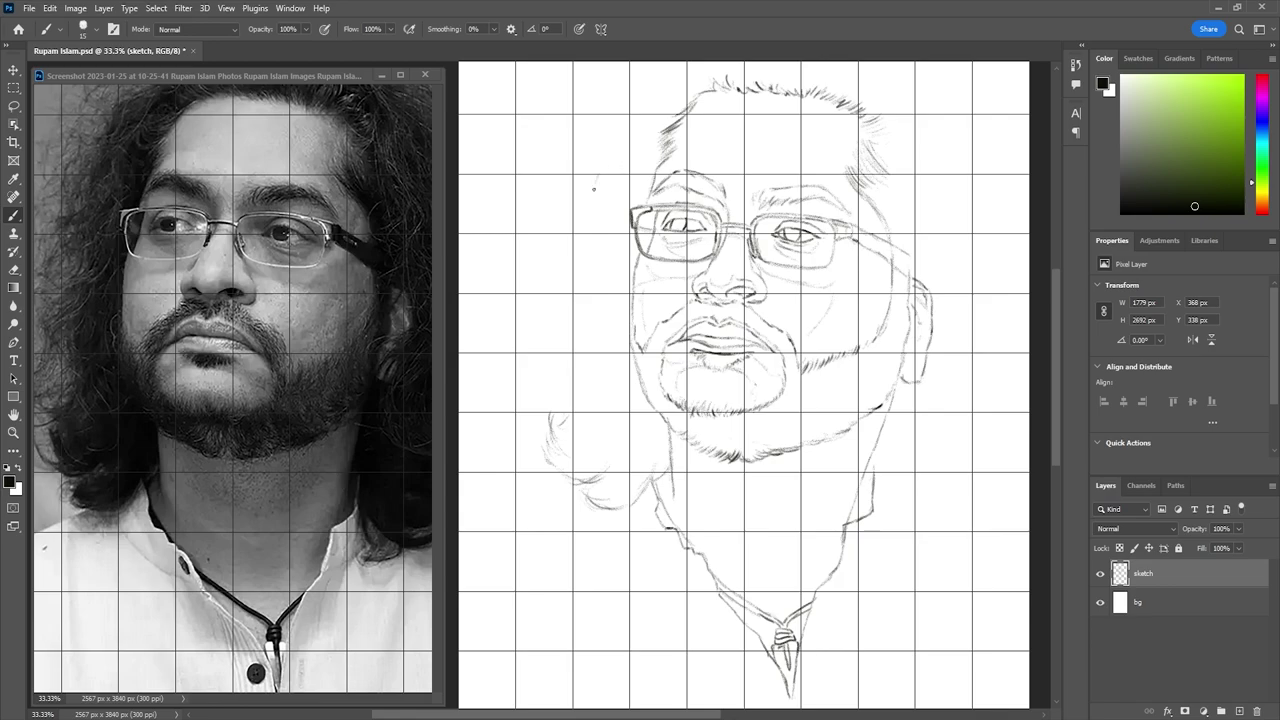
Sketch the upper and lower left hair outline with several flowing strands down to the shoulder
{"action": "left_click_drag", "start_coordinate": [594, 176], "coordinate": [562, 272]}
{"action": "mouse_move", "coordinate": [588, 222]}
{"action": "left_mouse_down"}
{"action": "mouse_move", "coordinate": [556, 320]}
{"action": "mouse_move", "coordinate": [572, 307]}
{"action": "mouse_move", "coordinate": [548, 330]}
{"action": "left_mouse_up"}
{"action": "left_click_drag", "start_coordinate": [576, 326], "coordinate": [506, 424]}
{"action": "left_click_drag", "start_coordinate": [552, 386], "coordinate": [536, 408]}
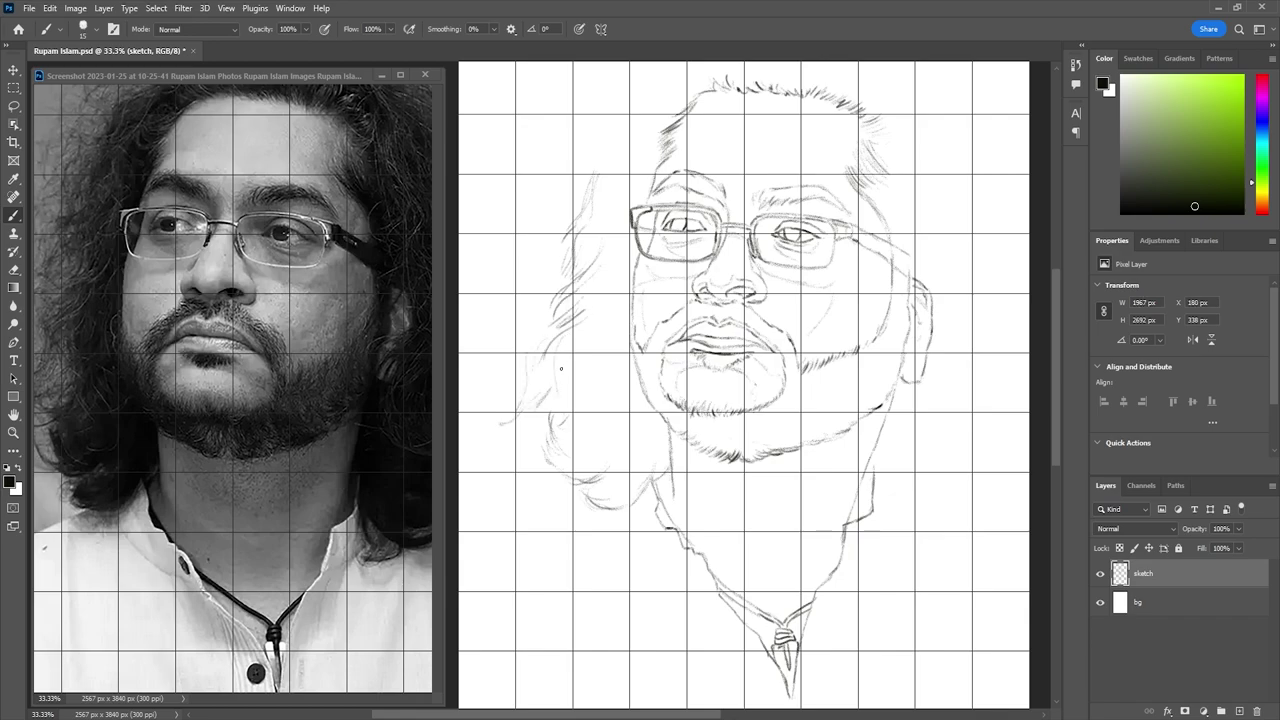
{"action": "left_click_drag", "start_coordinate": [588, 326], "coordinate": [574, 376]}
{"action": "left_click_drag", "start_coordinate": [586, 380], "coordinate": [582, 408]}
{"action": "mouse_move", "coordinate": [552, 396]}
{"action": "left_mouse_down"}
{"action": "mouse_move", "coordinate": [516, 458]}
{"action": "mouse_move", "coordinate": [538, 476]}
{"action": "left_mouse_up"}
{"action": "mouse_move", "coordinate": [570, 242]}
{"action": "left_mouse_down"}
{"action": "mouse_move", "coordinate": [526, 276]}
{"action": "mouse_move", "coordinate": [536, 326]}
{"action": "left_mouse_up"}
{"action": "left_click_drag", "start_coordinate": [578, 198], "coordinate": [552, 218]}
{"action": "mouse_move", "coordinate": [594, 158]}
{"action": "left_mouse_down"}
{"action": "mouse_move", "coordinate": [586, 172]}
{"action": "mouse_move", "coordinate": [616, 141]}
{"action": "left_mouse_up"}
Zoom the reference photo out two steps to show it whole, then return to the sketch
{"action": "left_click", "coordinate": [392, 359]}
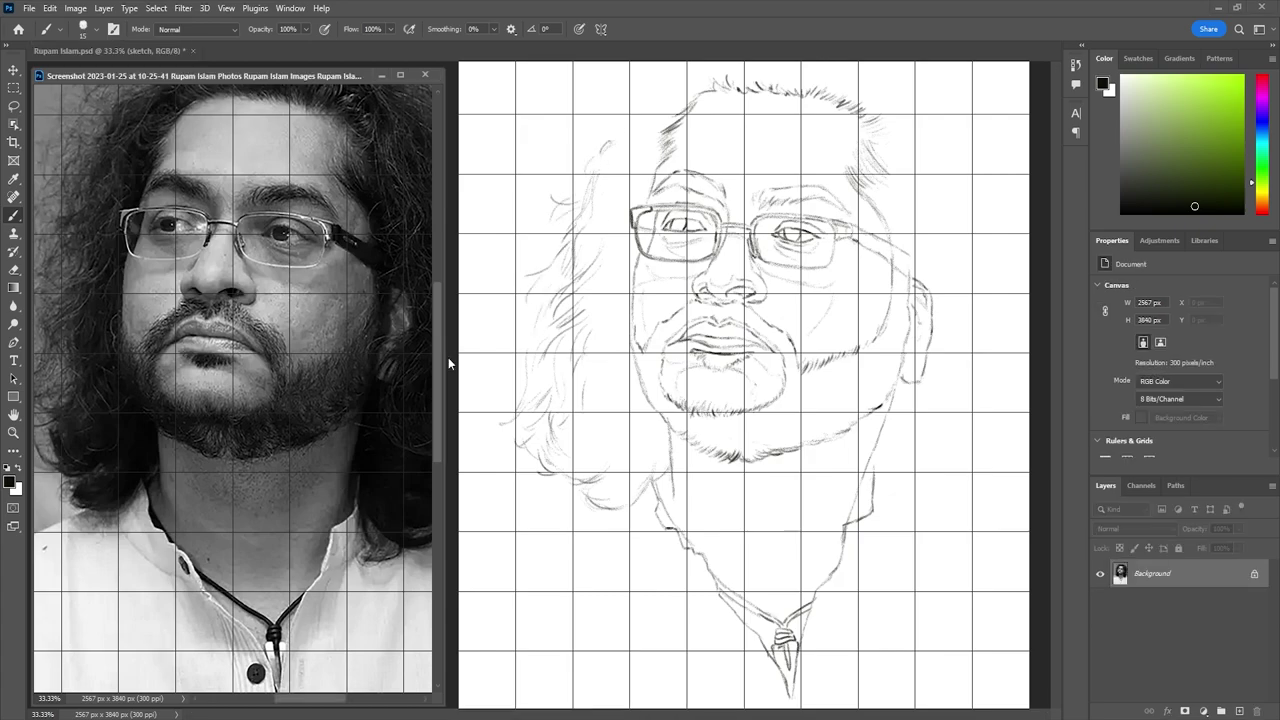
{"action": "key", "text": "ctrl+minus"}
{"action": "key", "text": "ctrl+minus"}
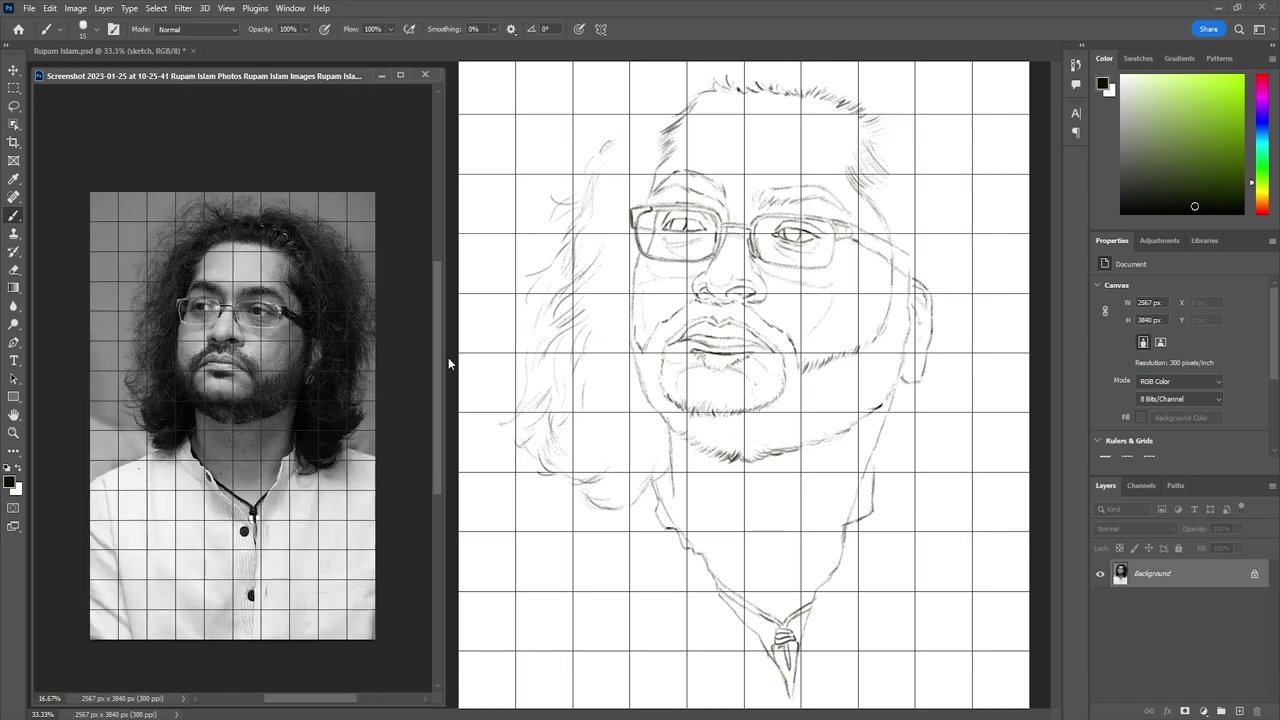
{"action": "left_click", "coordinate": [975, 548]}
{"action": "key", "text": "ctrl+minus"}
{"action": "key", "text": "ctrl+minus"}
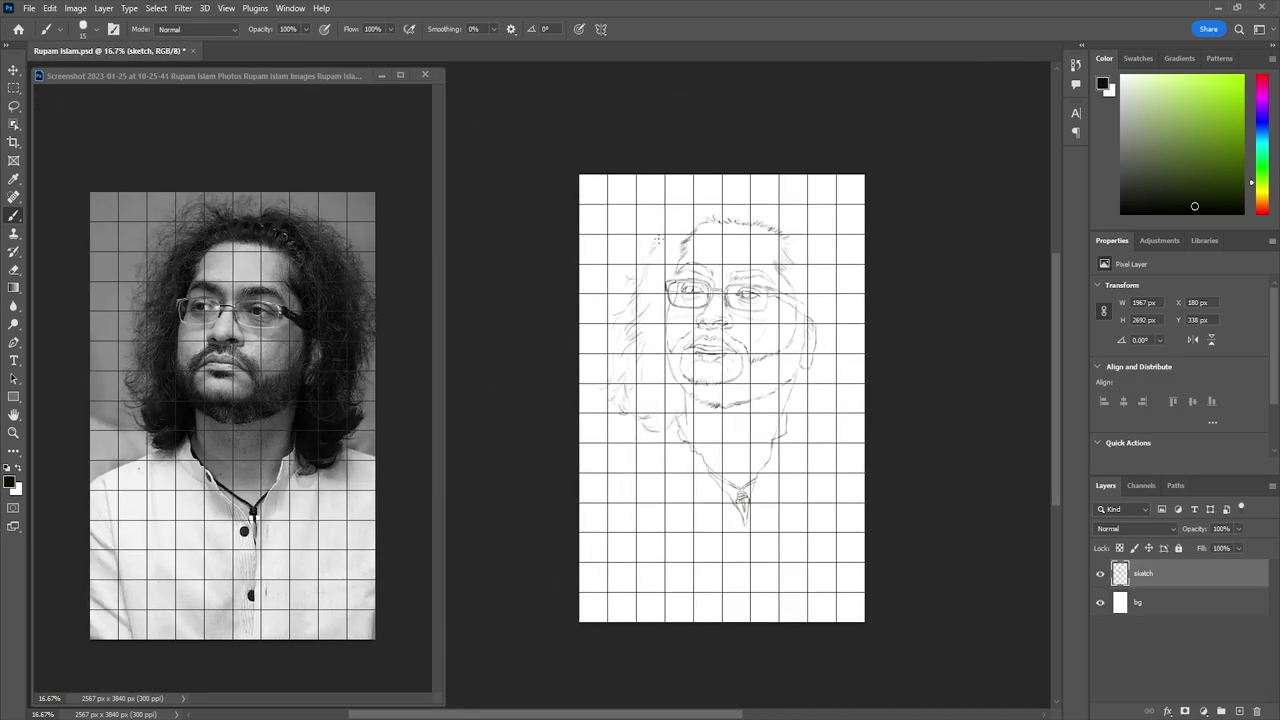
Draw hair strokes at the top-left of the face, beside the right ear and falling down the right side
{"action": "mouse_move", "coordinate": [658, 240]}
{"action": "left_mouse_down"}
{"action": "mouse_move", "coordinate": [700, 204]}
{"action": "mouse_move", "coordinate": [782, 204]}
{"action": "left_mouse_up"}
{"action": "left_click_drag", "start_coordinate": [806, 258], "coordinate": [810, 292]}
{"action": "left_click_drag", "start_coordinate": [841, 279], "coordinate": [841, 292]}
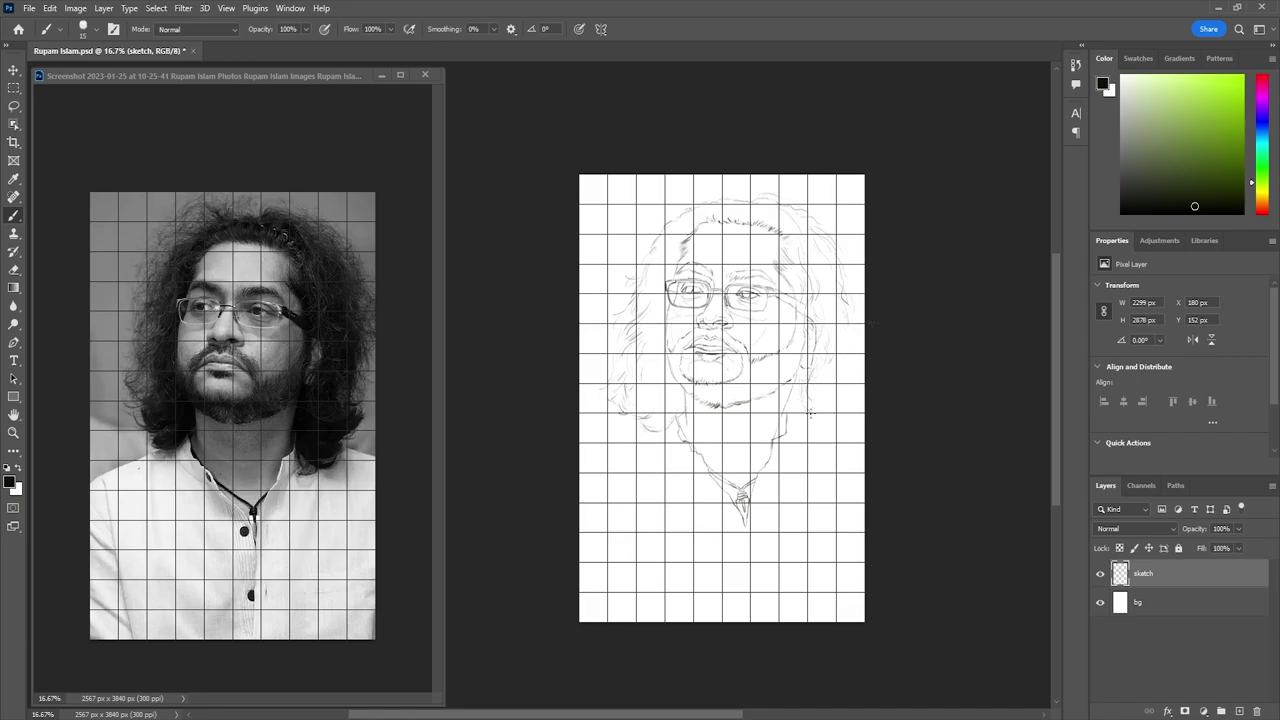
{"action": "mouse_move", "coordinate": [838, 310]}
{"action": "left_mouse_down"}
{"action": "mouse_move", "coordinate": [835, 397]}
{"action": "mouse_move", "coordinate": [850, 436]}
{"action": "mouse_move", "coordinate": [828, 456]}
{"action": "left_mouse_up"}
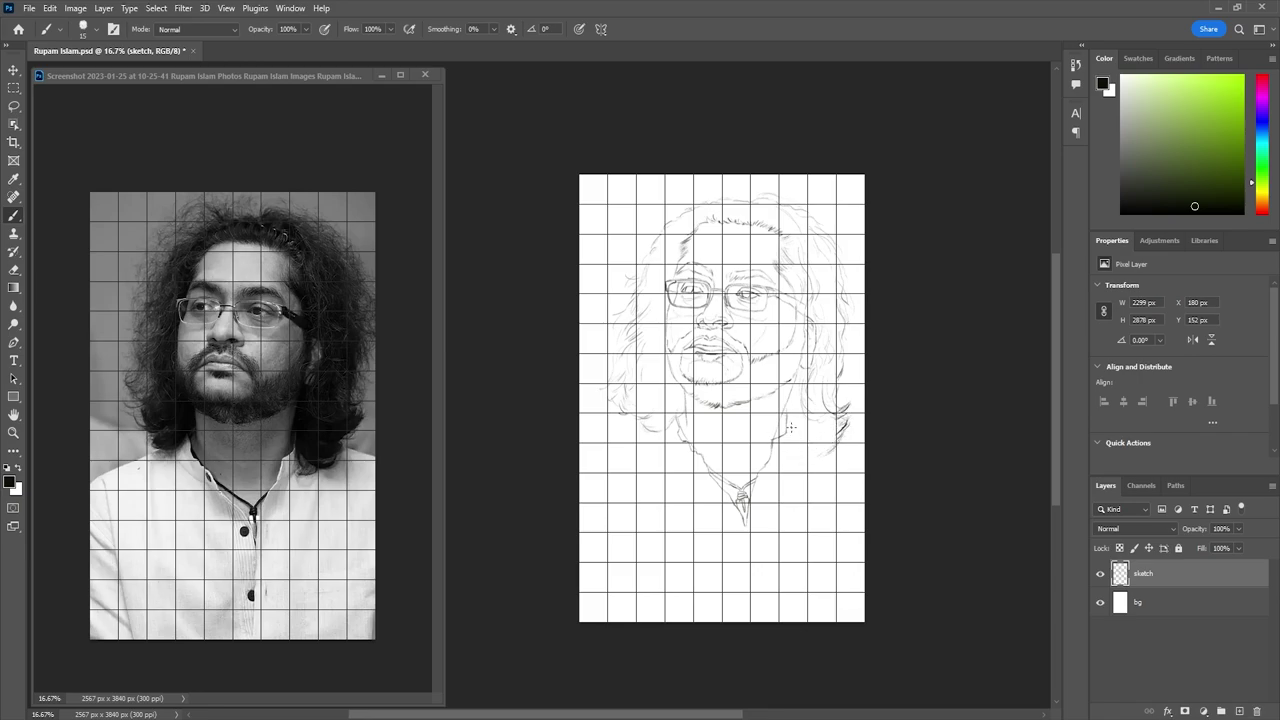
Add hair strands near the lower right jaw and left side, and start the shirt line below the neck
{"action": "key", "text": "e"}
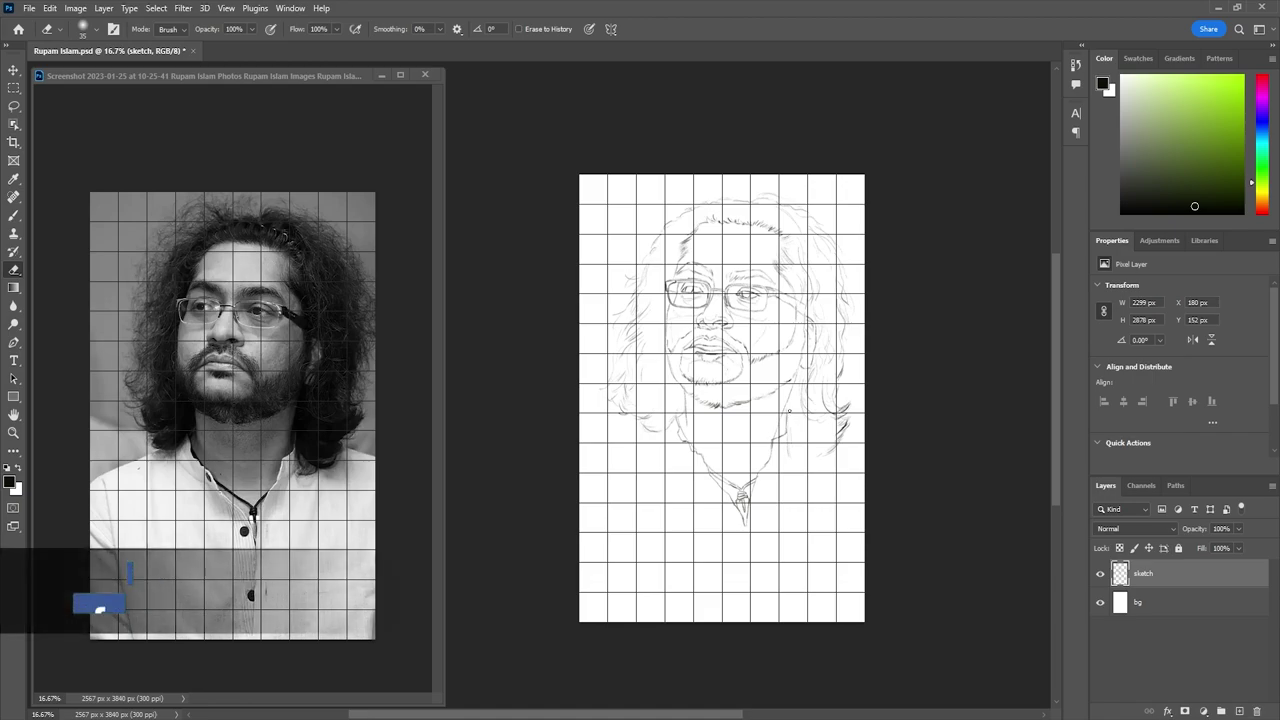
{"action": "key", "text": "b"}
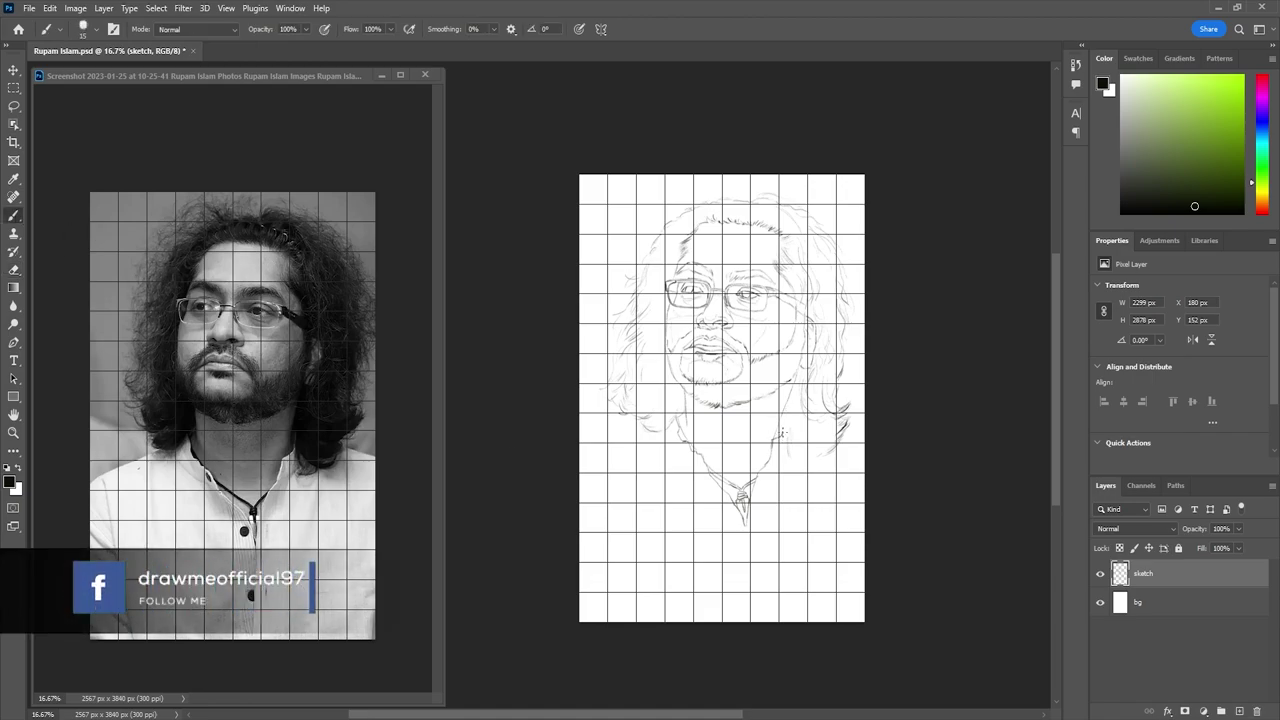
{"action": "left_click_drag", "start_coordinate": [784, 433], "coordinate": [783, 427]}
{"action": "left_click_drag", "start_coordinate": [790, 444], "coordinate": [840, 466]}
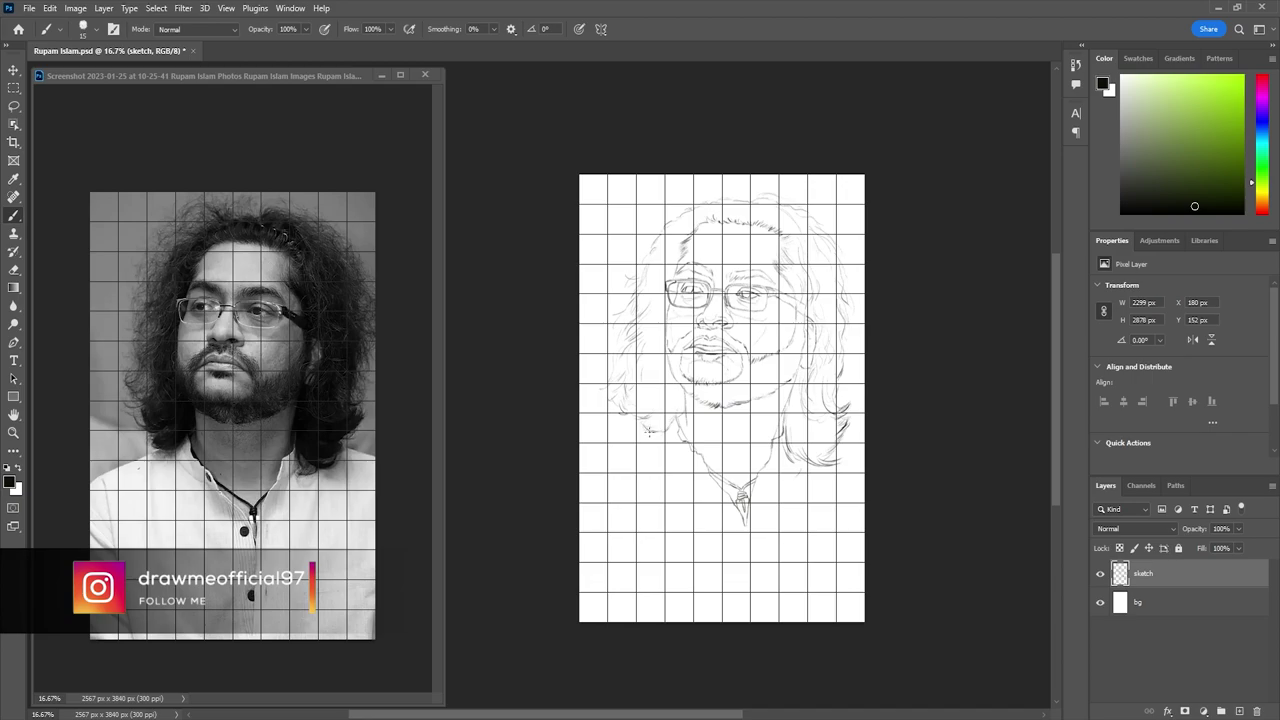
{"action": "mouse_move", "coordinate": [652, 432]}
{"action": "left_mouse_down"}
{"action": "mouse_move", "coordinate": [584, 468]}
{"action": "mouse_move", "coordinate": [620, 612]}
{"action": "left_mouse_up"}
{"action": "left_click_drag", "start_coordinate": [580, 512], "coordinate": [606, 540]}
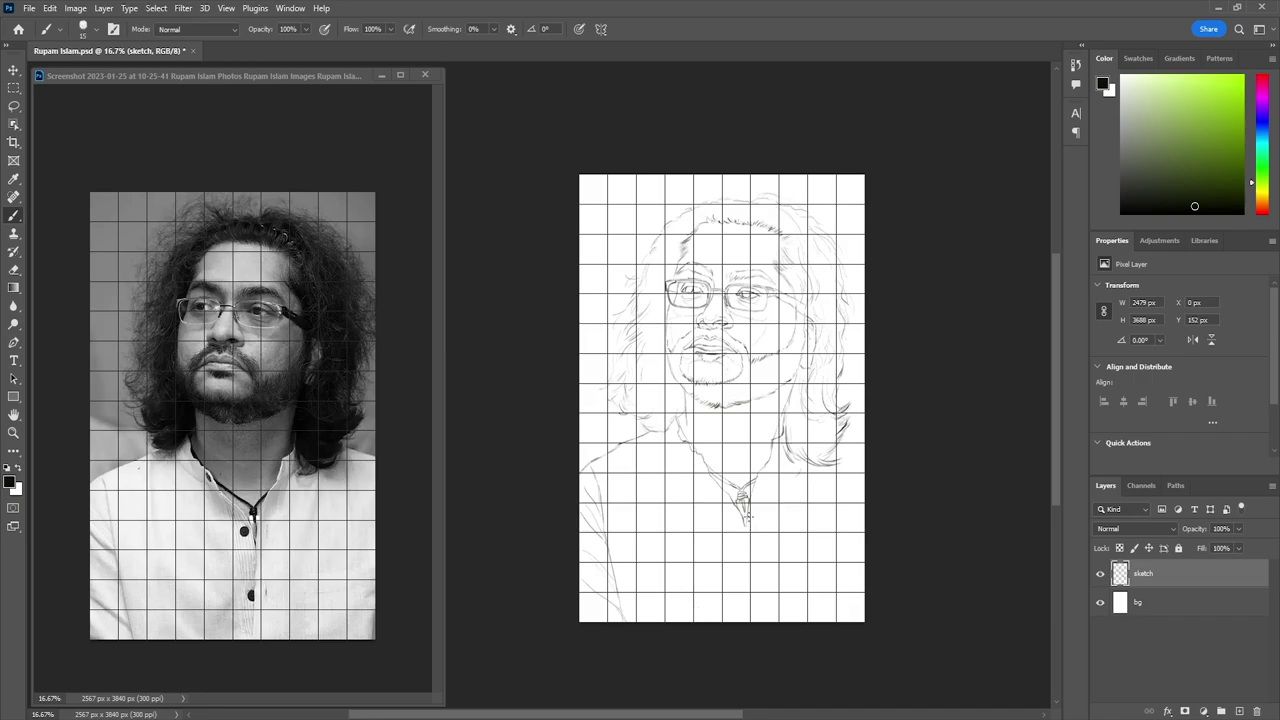
Draw the shirt placket line below the pendant, a small oval, and two shirt buttons
{"action": "left_click_drag", "start_coordinate": [744, 538], "coordinate": [745, 600]}
{"action": "left_click_drag", "start_coordinate": [697, 458], "coordinate": [699, 470]}
{"action": "left_click_drag", "start_coordinate": [732, 518], "coordinate": [733, 522]}
{"action": "left_click_drag", "start_coordinate": [741, 572], "coordinate": [740, 577]}
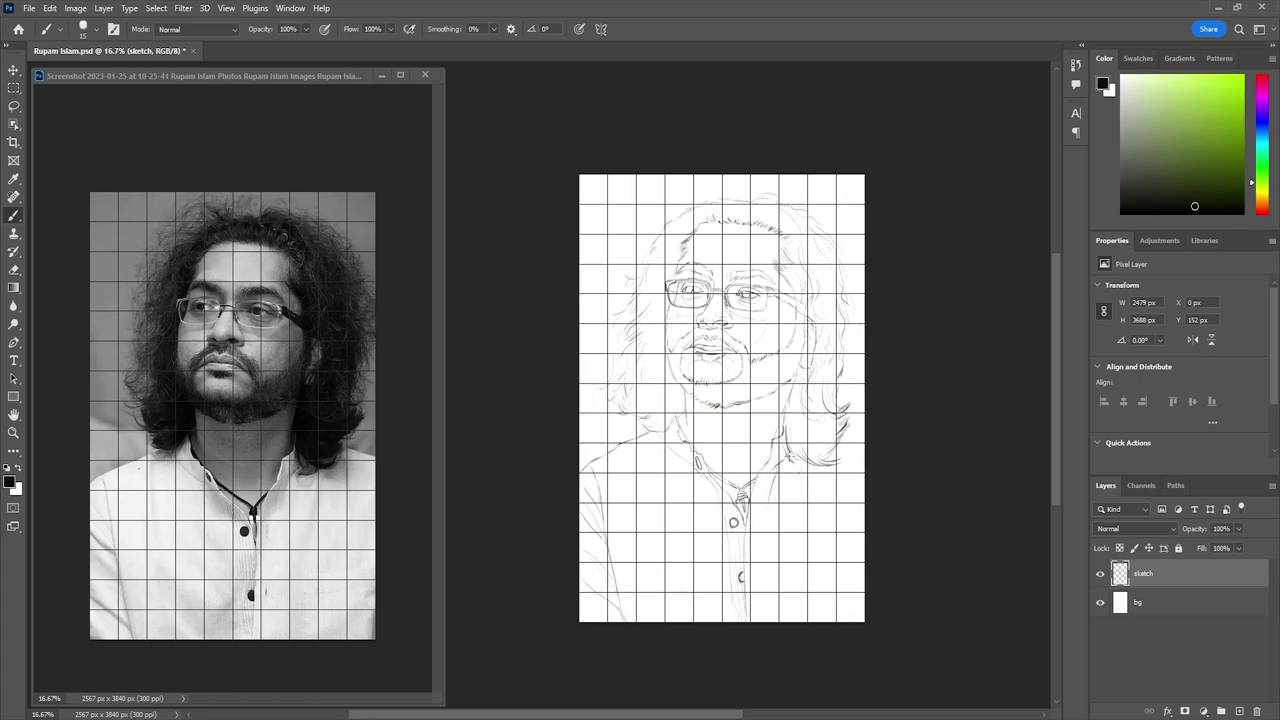
Add shoulder fold lines, a faint shirt-front line, and extra hair strands at the right edge and top
{"action": "left_click_drag", "start_coordinate": [773, 460], "coordinate": [765, 469]}
{"action": "left_click_drag", "start_coordinate": [764, 517], "coordinate": [763, 533]}
{"action": "left_click_drag", "start_coordinate": [810, 482], "coordinate": [801, 503]}
{"action": "left_click_drag", "start_coordinate": [841, 441], "coordinate": [857, 446]}
{"action": "left_click_drag", "start_coordinate": [731, 208], "coordinate": [785, 225]}
Hide the grid on both the sketch and the reference photo with Ctrl+'
{"action": "key", "text": "ctrl+apostrophe"}
{"action": "left_click", "coordinate": [446, 622]}
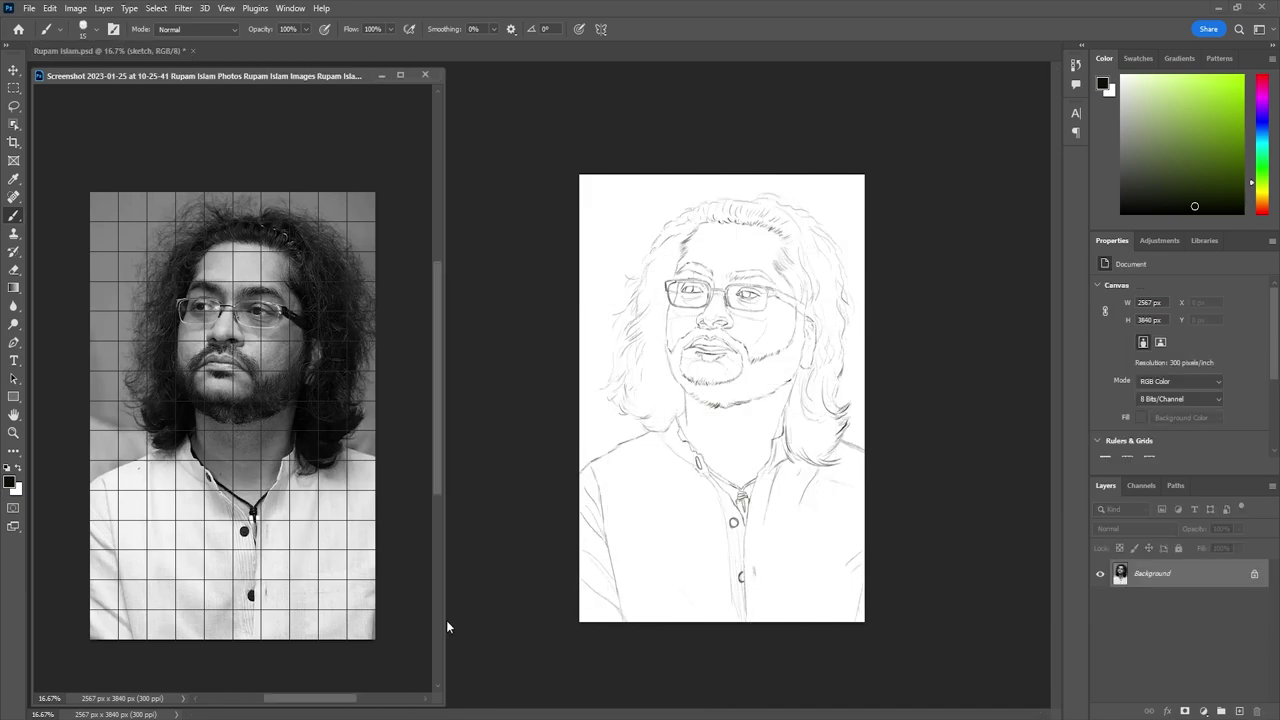
{"action": "key", "text": "ctrl+apostrophe"}
{"action": "left_click", "coordinate": [854, 563]}
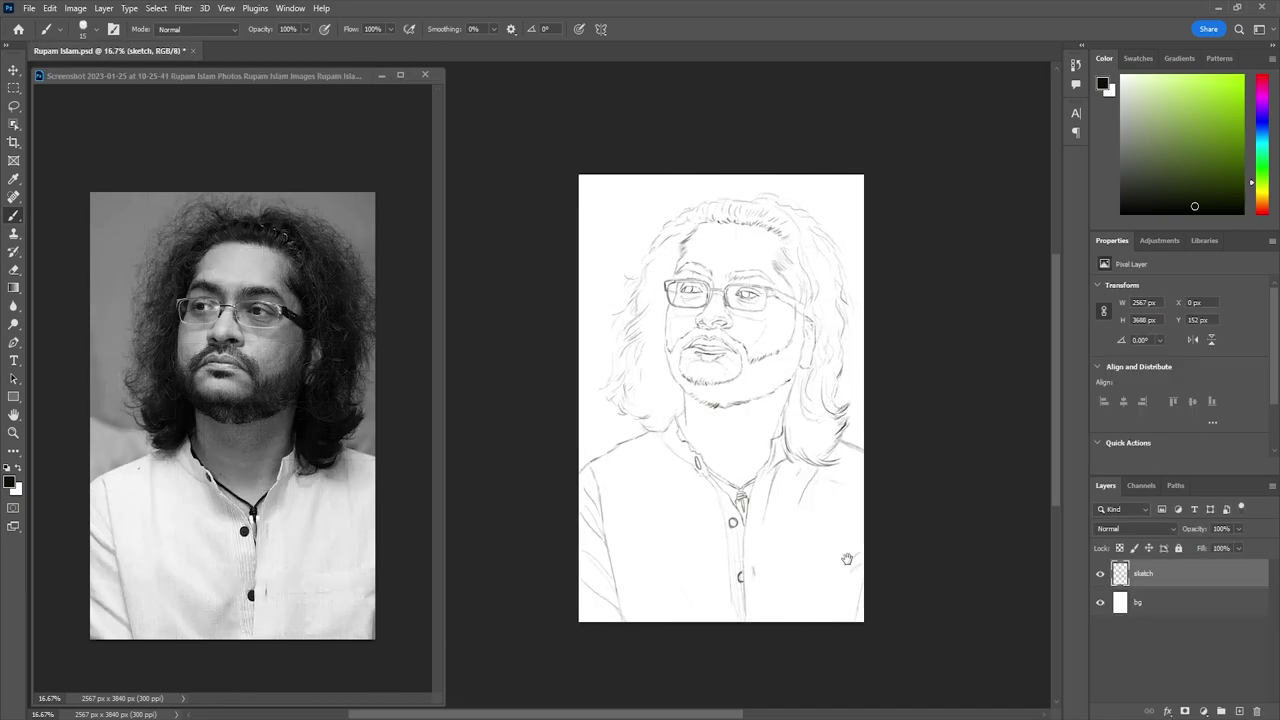
Set the zoom of both the sketch and the reference photo to 22%
{"action": "left_click", "coordinate": [44, 714]}
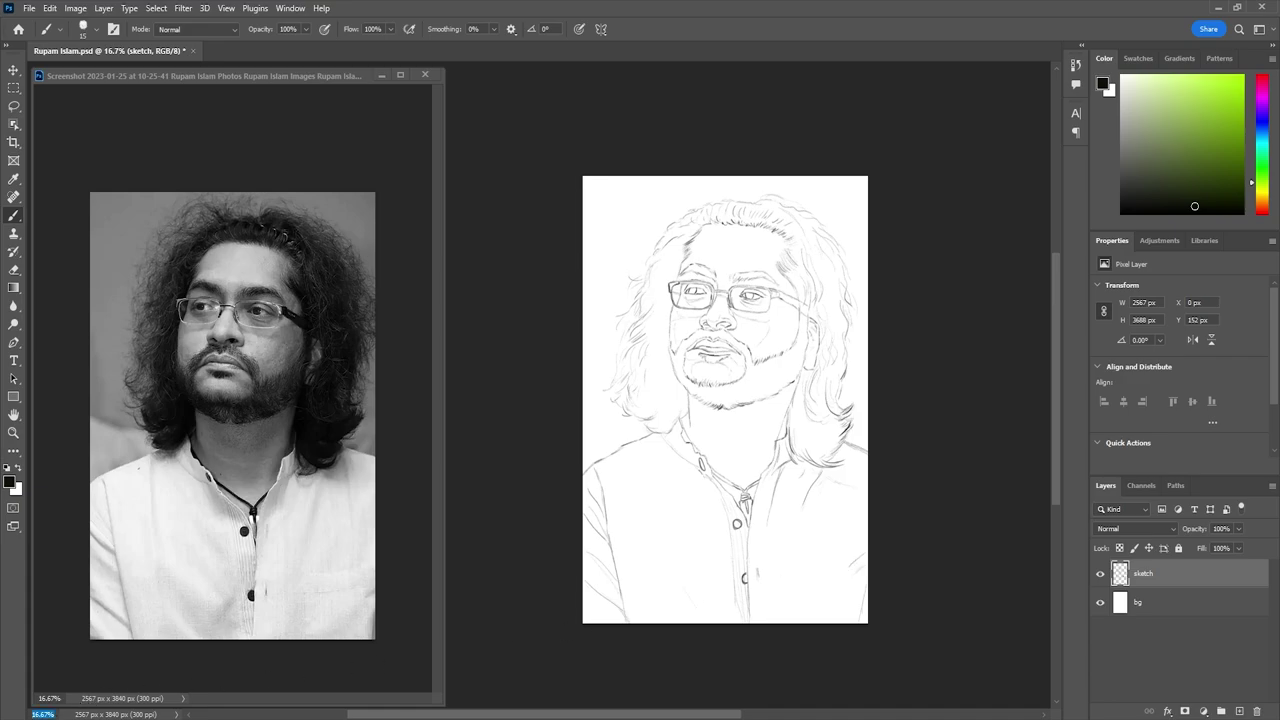
{"action": "type", "text": "22"}
{"action": "key", "text": "Return"}
{"action": "left_click", "coordinate": [40, 698]}
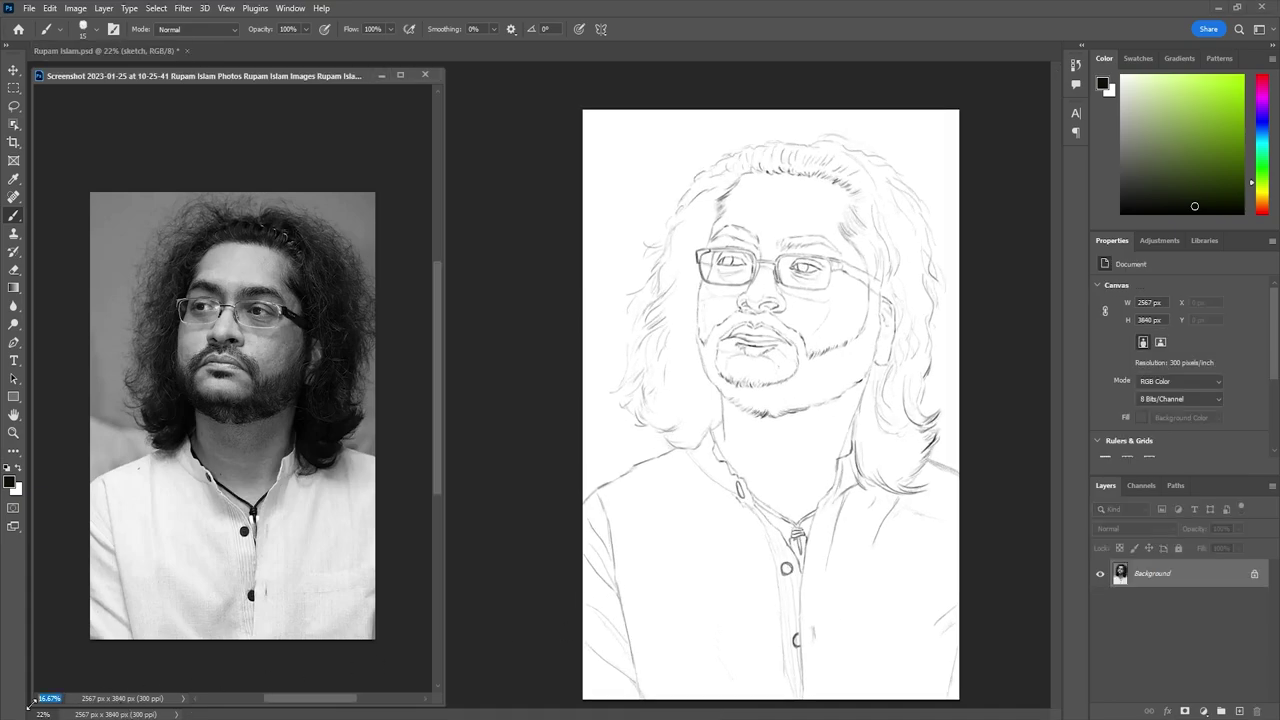
{"action": "type", "text": "22"}
{"action": "key", "text": "Return"}
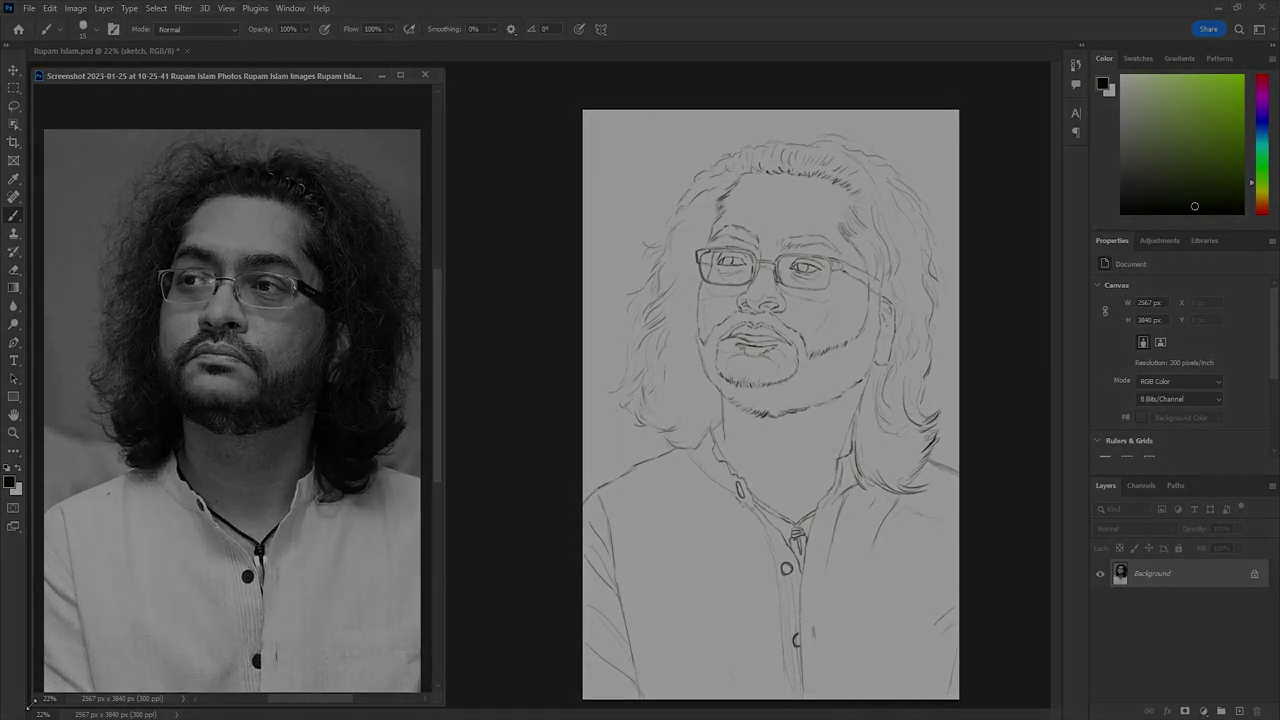